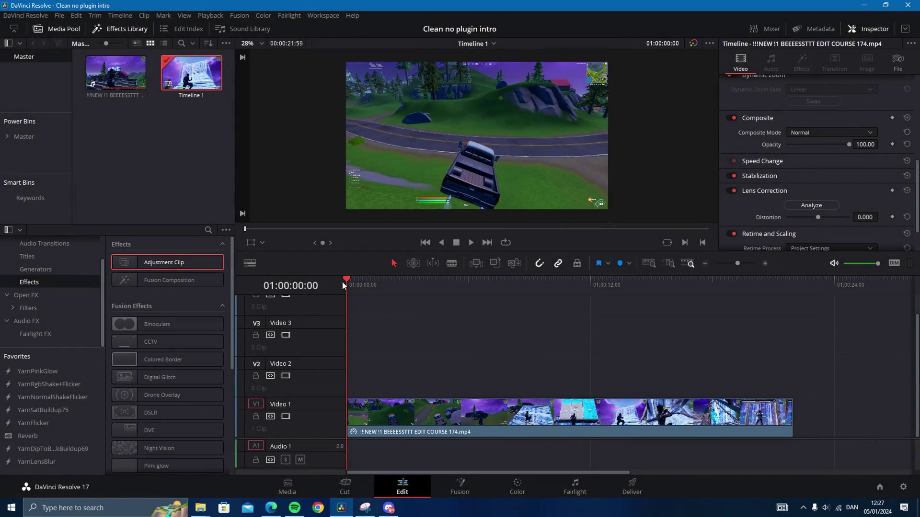
# - Select the gameplay clip on Video 1 and preview its opening seconds
pyautogui.moveTo(351, 276); pyautogui.dragTo(356, 276)
pyautogui.click(364, 417)
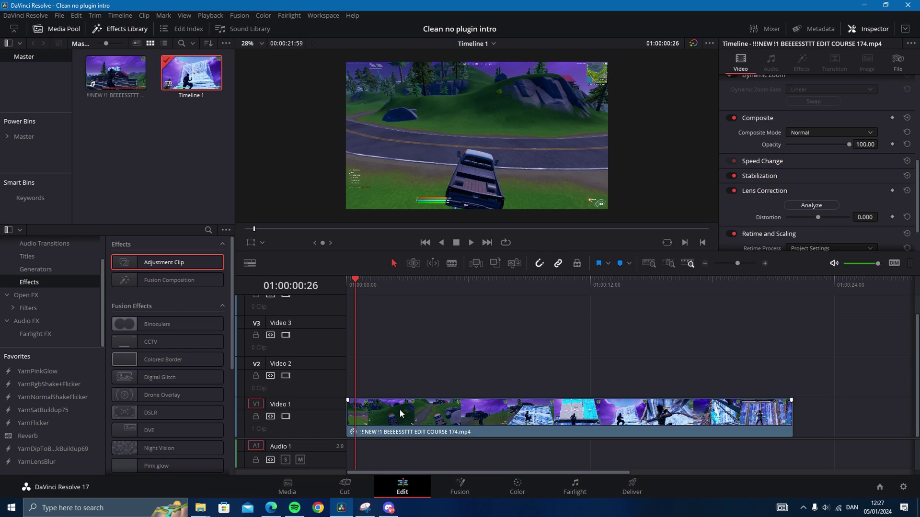
pyautogui.click(343, 285)
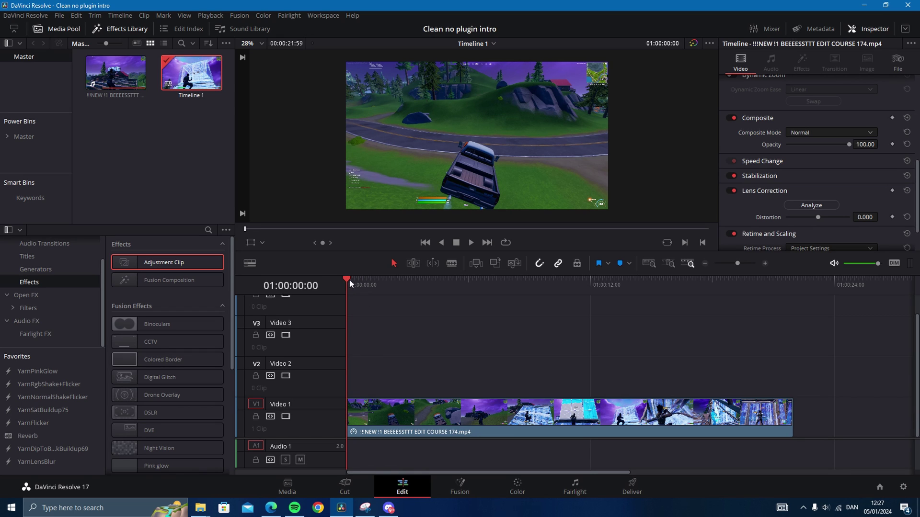
pyautogui.moveTo(349, 281); pyautogui.dragTo(355, 280)
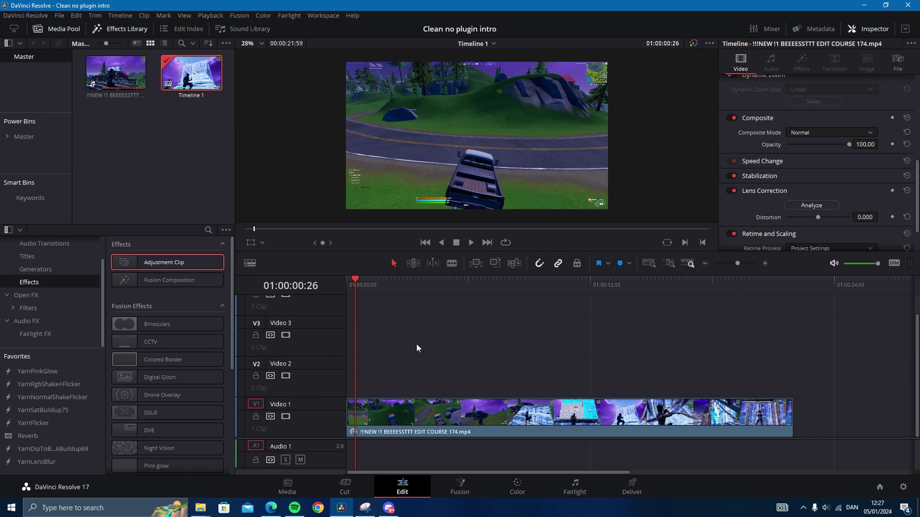
pyautogui.click(341, 285)
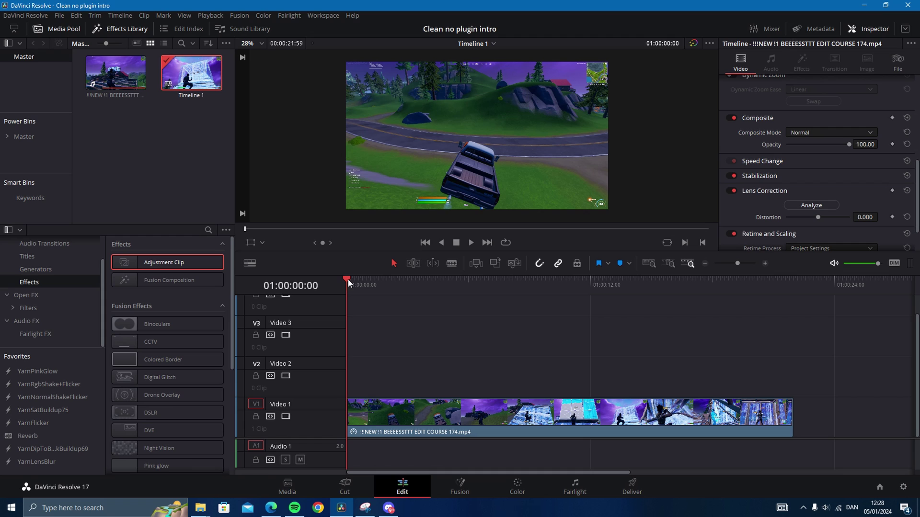
# - Split the gameplay clip at 01:00:06:44 and ripple-delete the opening portion
pyautogui.moveTo(430, 417); pyautogui.dragTo(355, 417)
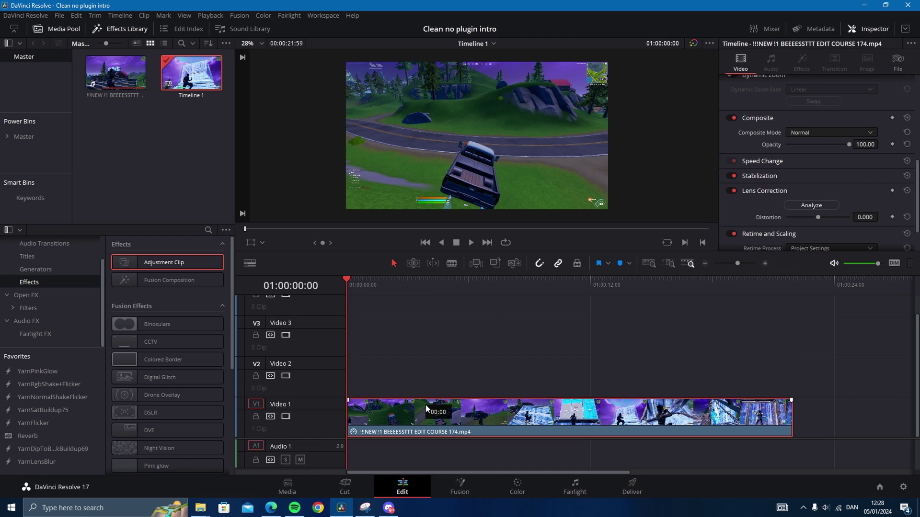
pyautogui.moveTo(348, 288)
pyautogui.mouseDown()
pyautogui.moveTo(477, 290)
pyautogui.moveTo(484, 278)
pyautogui.mouseUp()
pyautogui.hotkey('ctrl', 'b')
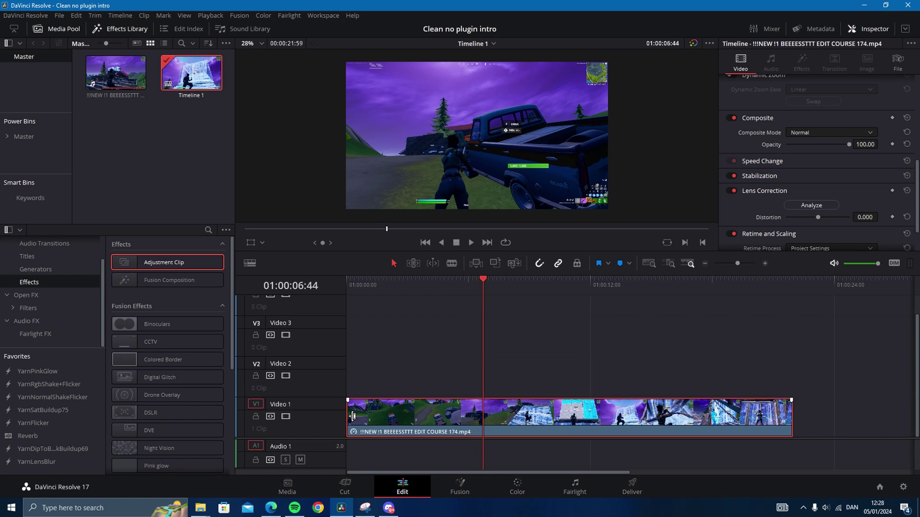
pyautogui.click(402, 413)
pyautogui.hotkey('shift', 'Delete')
# - Open and cancel Project Settings, return to the timeline start, and save the project
pyautogui.click(902, 488)
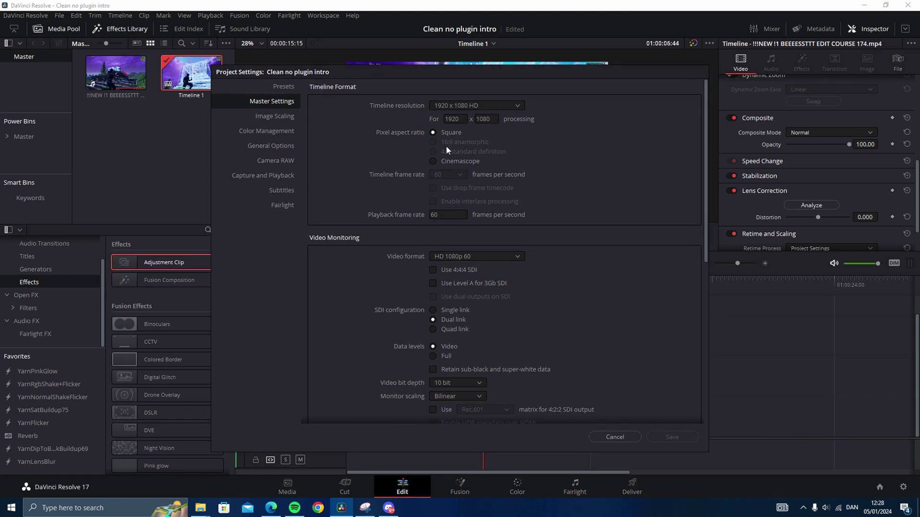
pyautogui.click(613, 436)
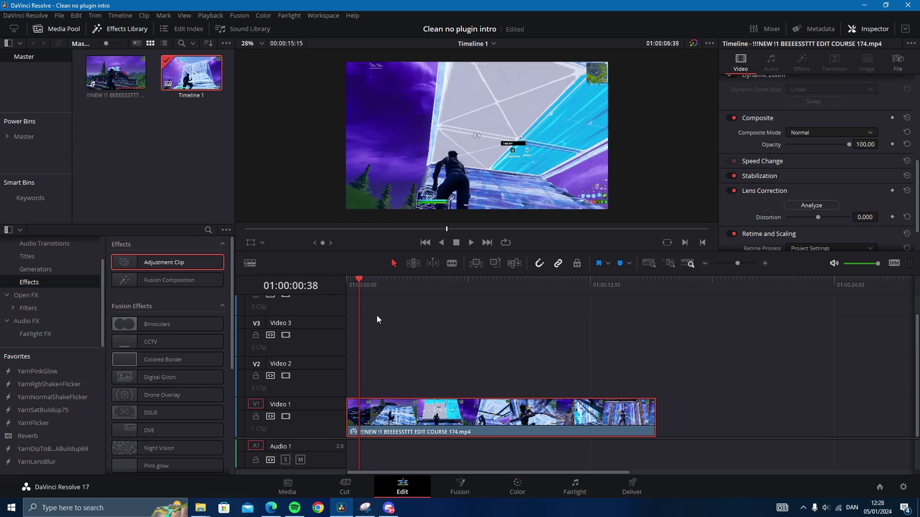
pyautogui.press('Home')
pyautogui.hotkey('ctrl', 's')
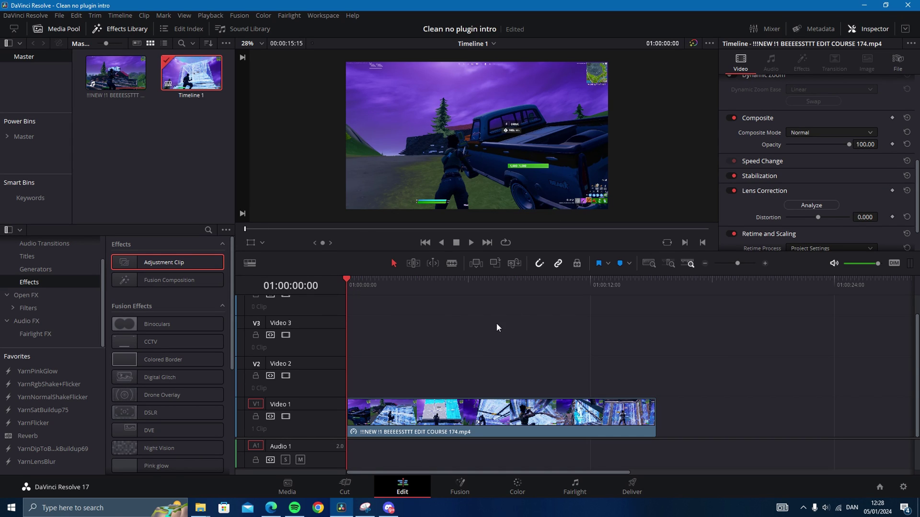
# - Place v1ldsvin baba.avi on Video 2 at 01:00:00:00
pyautogui.moveTo(606, 268); pyautogui.dragTo(718, 354)
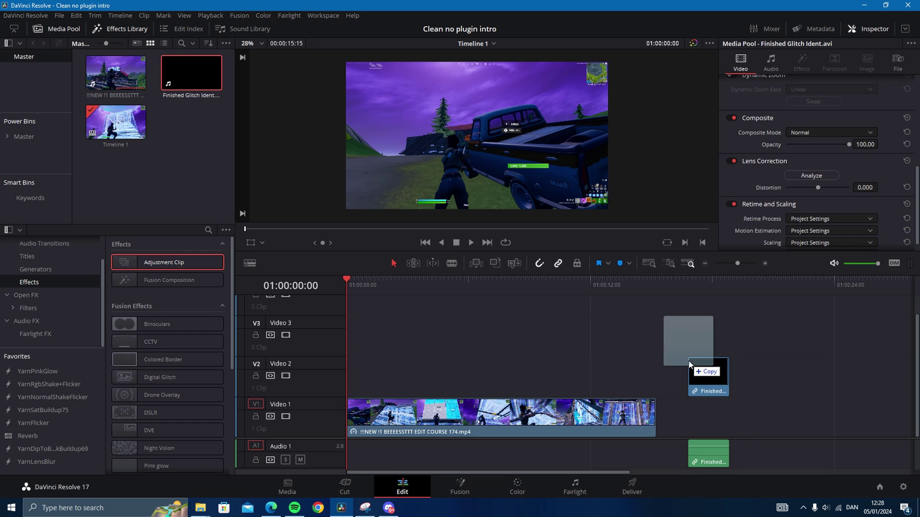
pyautogui.press('Escape')
pyautogui.moveTo(704, 288); pyautogui.dragTo(360, 370)
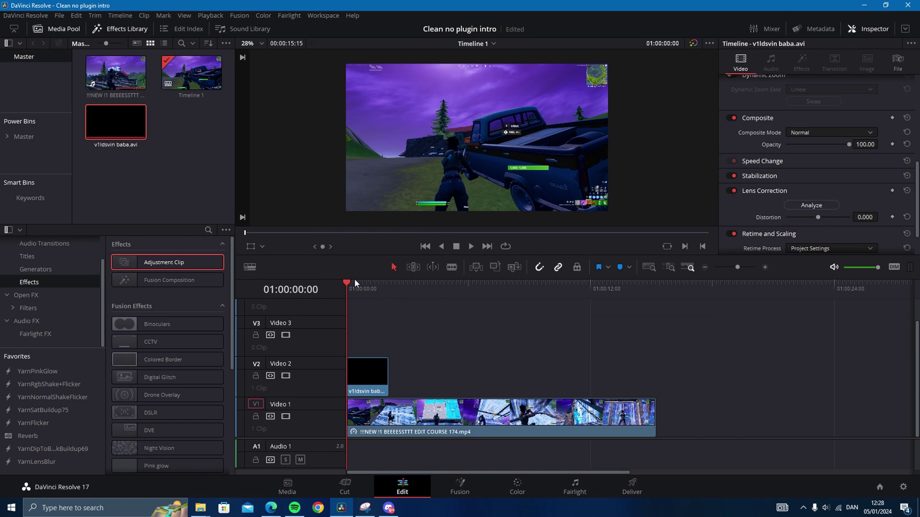
# - Scrub to the end of the intro and split the gameplay clip there
pyautogui.moveTo(354, 284); pyautogui.dragTo(361, 285)
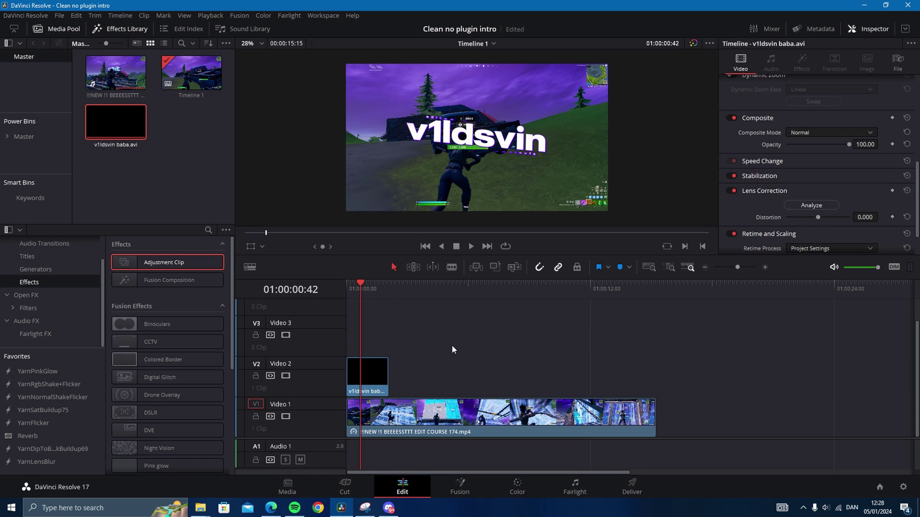
pyautogui.moveTo(365, 286); pyautogui.dragTo(368, 286)
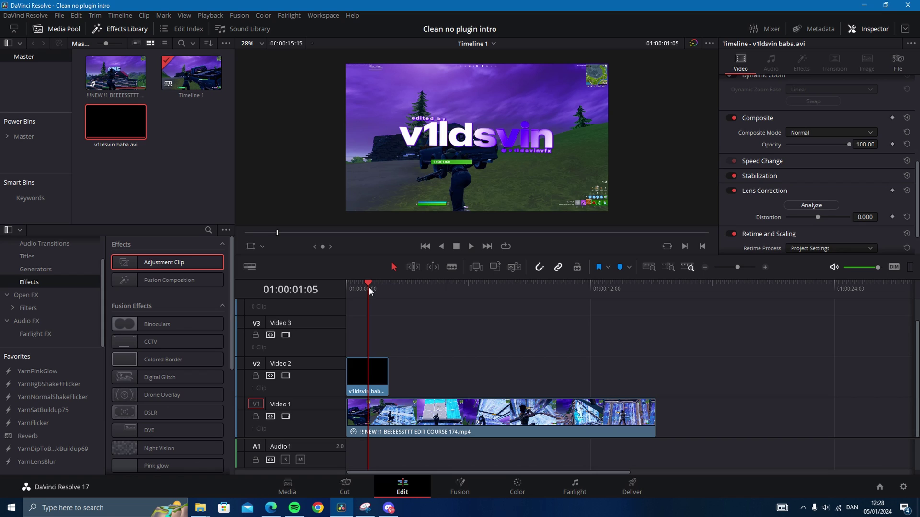
pyautogui.moveTo(368, 286); pyautogui.dragTo(388, 286)
pyautogui.hotkey('ctrl', 'b')
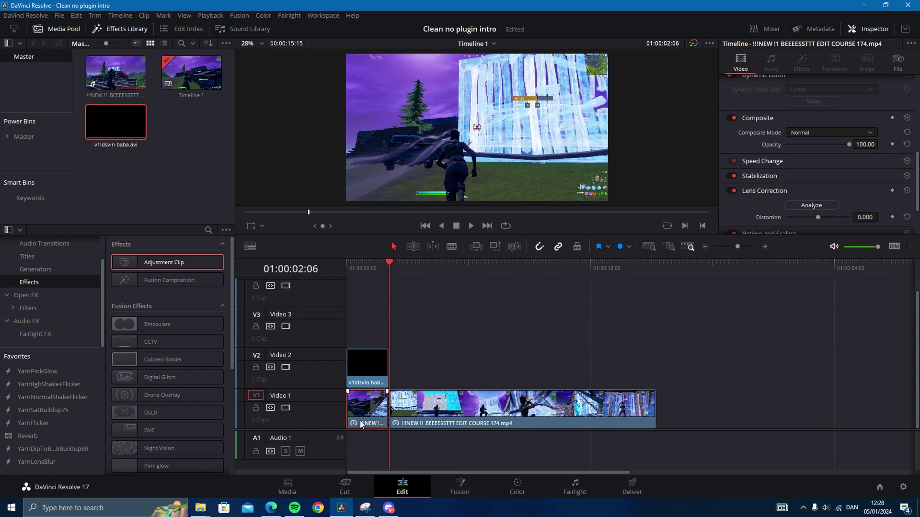
# - Set the first gameplay piece to 50% speed using Retime Controls
pyautogui.rightClick(363, 412)
pyautogui.click(388, 296)
pyautogui.click(382, 375)
pyautogui.rightClick(389, 302)
pyautogui.click(390, 309)
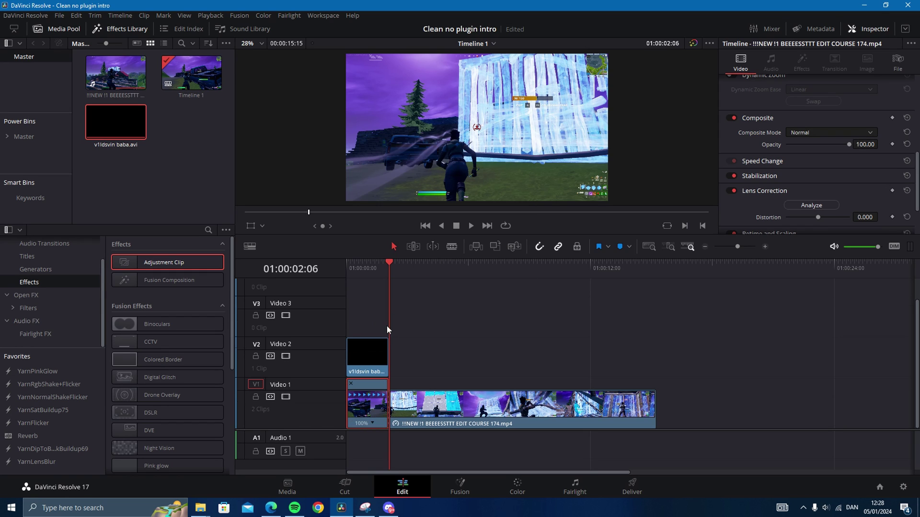
pyautogui.click(373, 426)
pyautogui.click(472, 327)
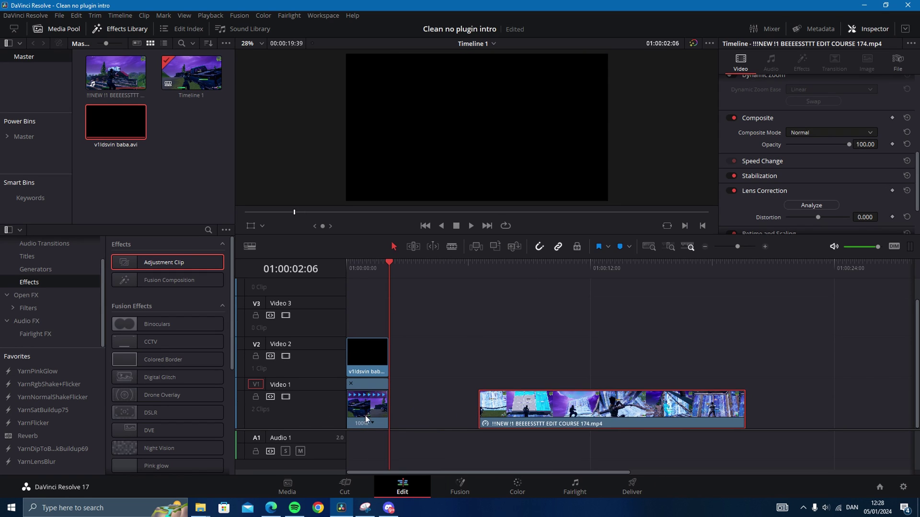
pyautogui.click(372, 425)
pyautogui.click(471, 437)
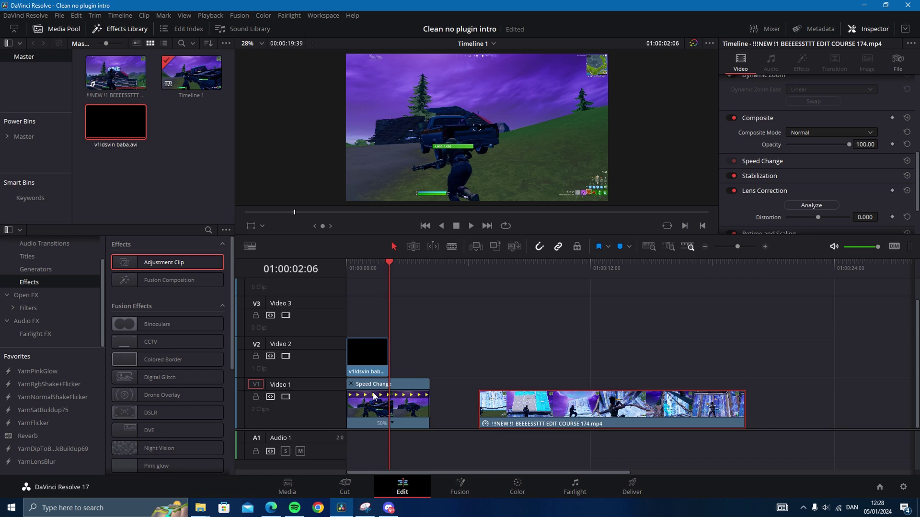
# - Trim the slowed piece, move the long clip flush against it, and play back
pyautogui.moveTo(438, 408); pyautogui.dragTo(430, 408)
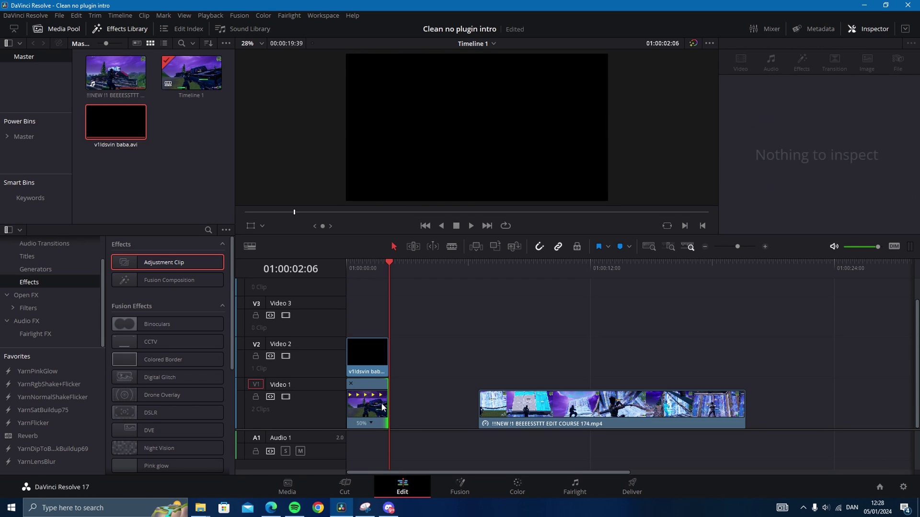
pyautogui.moveTo(349, 401); pyautogui.dragTo(390, 401)
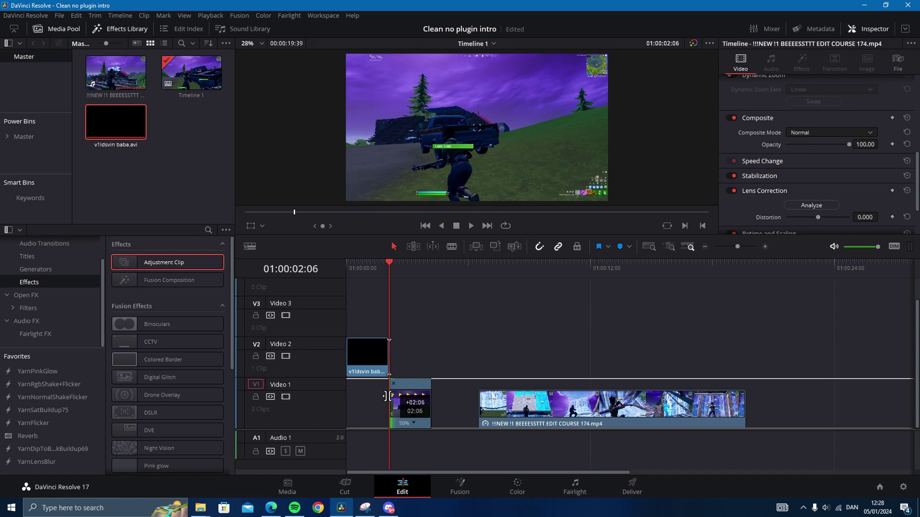
pyautogui.click(426, 270)
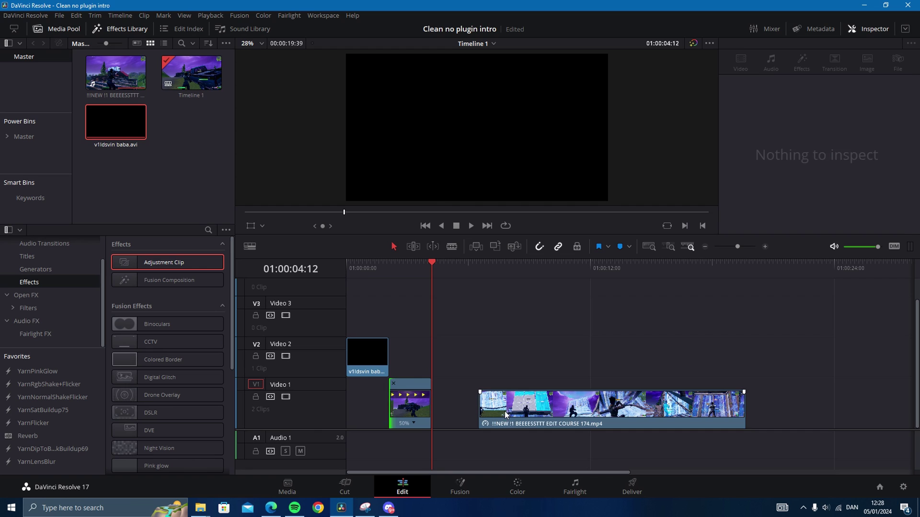
pyautogui.moveTo(510, 406)
pyautogui.mouseDown()
pyautogui.moveTo(463, 415)
pyautogui.moveTo(423, 409)
pyautogui.mouseUp()
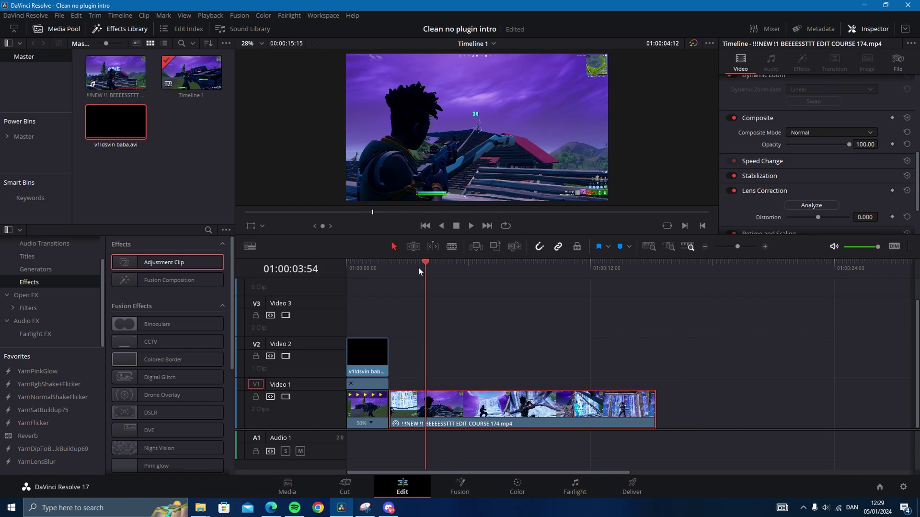
pyautogui.click(350, 267)
pyautogui.press('space')
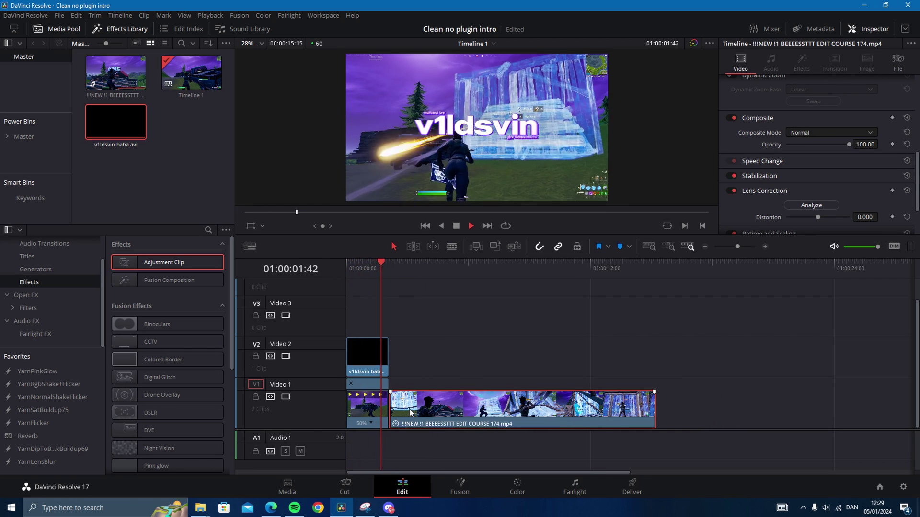
pyautogui.press('space')
# - Enable Retime Controls on the long gameplay clip and inspect the cut
pyautogui.moveTo(737, 247); pyautogui.dragTo(741, 247)
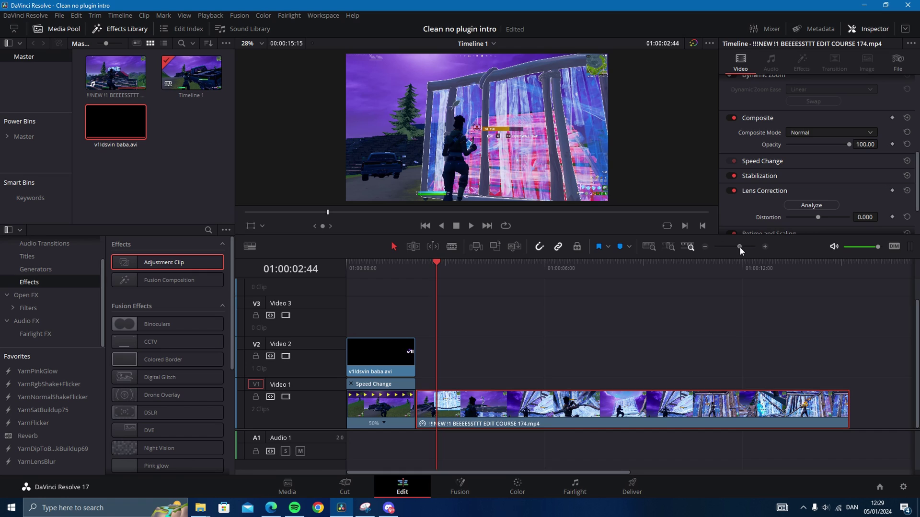
pyautogui.rightClick(547, 404)
pyautogui.click(547, 294)
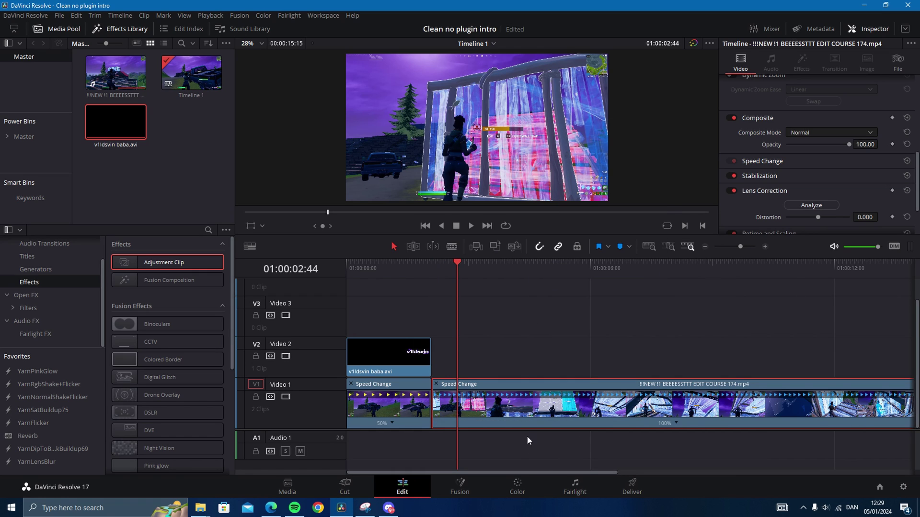
pyautogui.moveTo(457, 268); pyautogui.dragTo(432, 269)
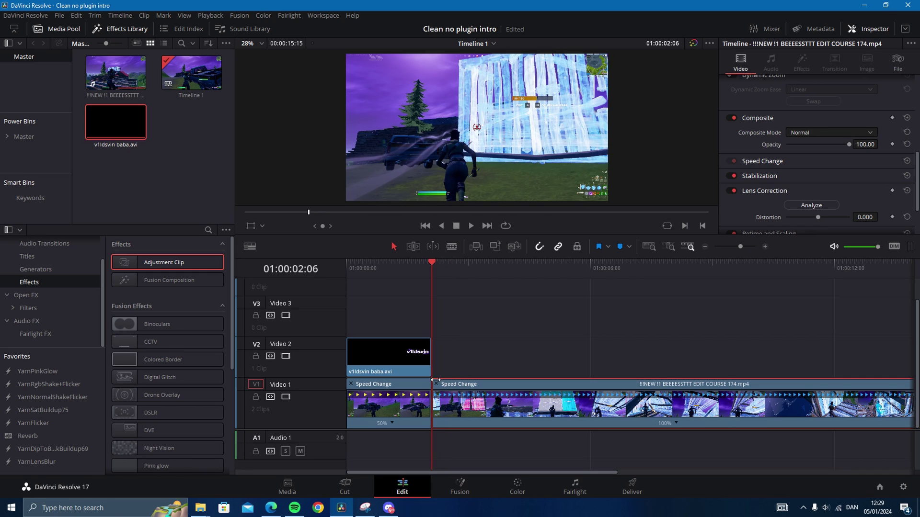
pyautogui.moveTo(432, 263)
pyautogui.mouseDown()
pyautogui.moveTo(448, 259)
pyautogui.moveTo(433, 266)
pyautogui.mouseUp()
# - Add a speed point 15 frames into the long clip and slow its opening segment to 50%
pyautogui.click(425, 353)
pyautogui.click(526, 340)
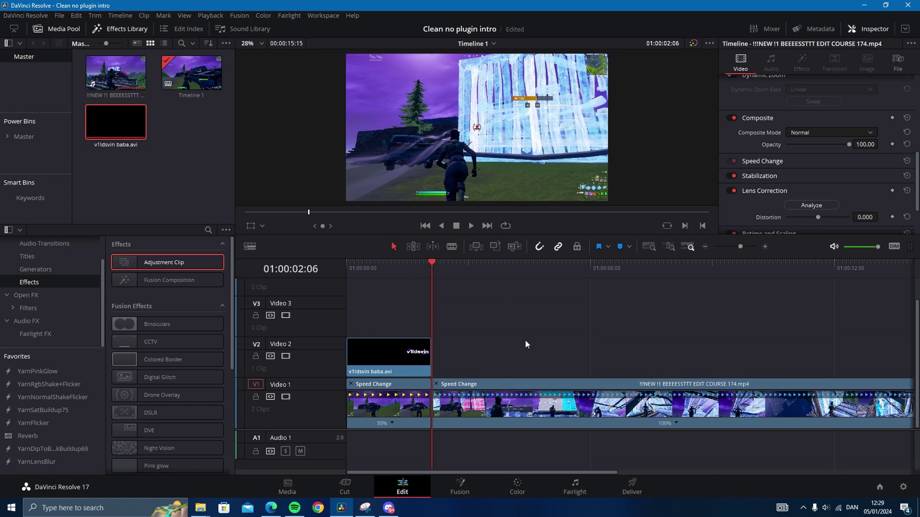
pyautogui.write('+00')
pyautogui.press('Return')
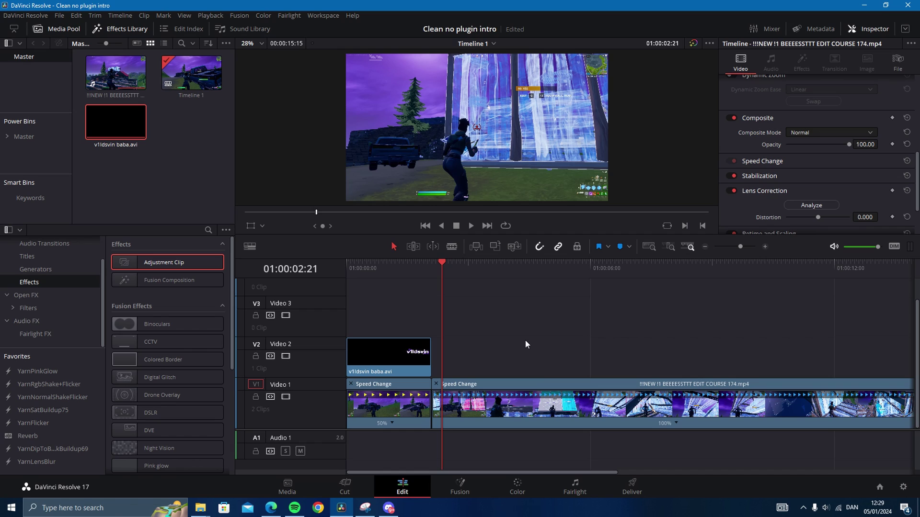
pyautogui.click(676, 423)
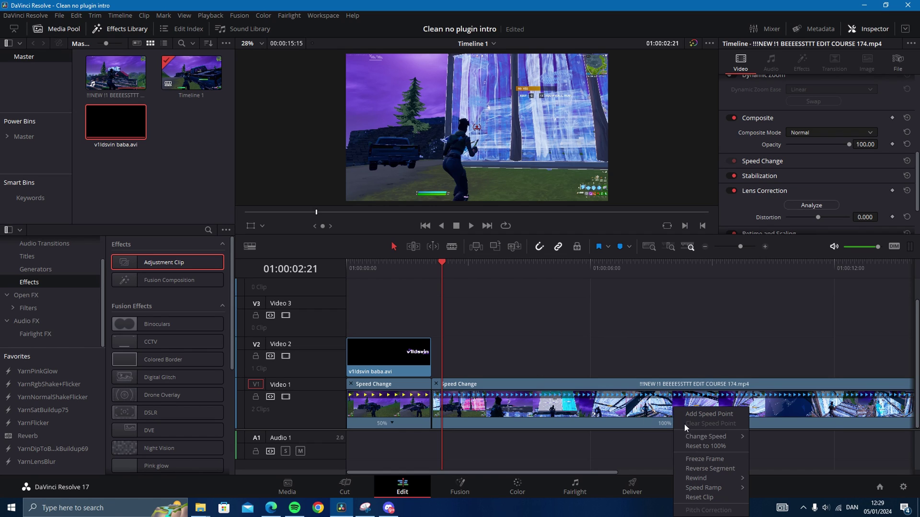
pyautogui.click(709, 414)
pyautogui.scroll(3, 745, 244)
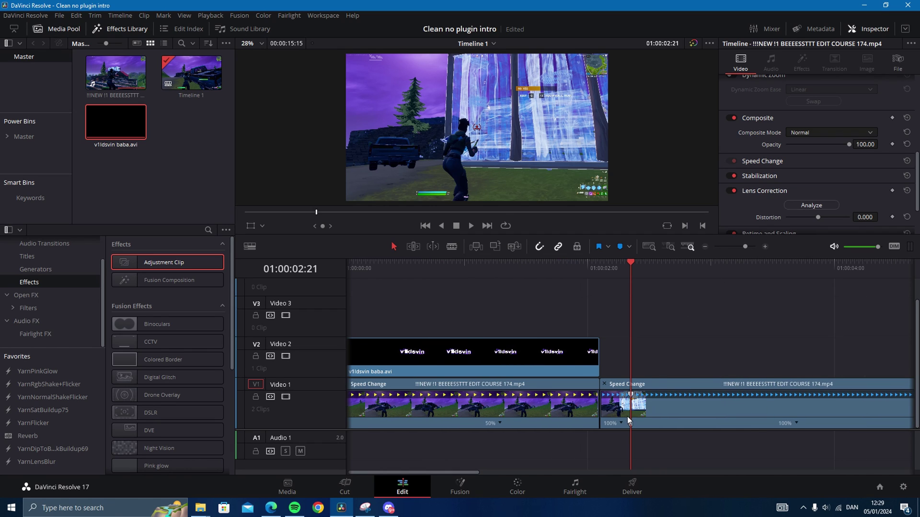
pyautogui.click(621, 421)
pyautogui.moveTo(652, 436)
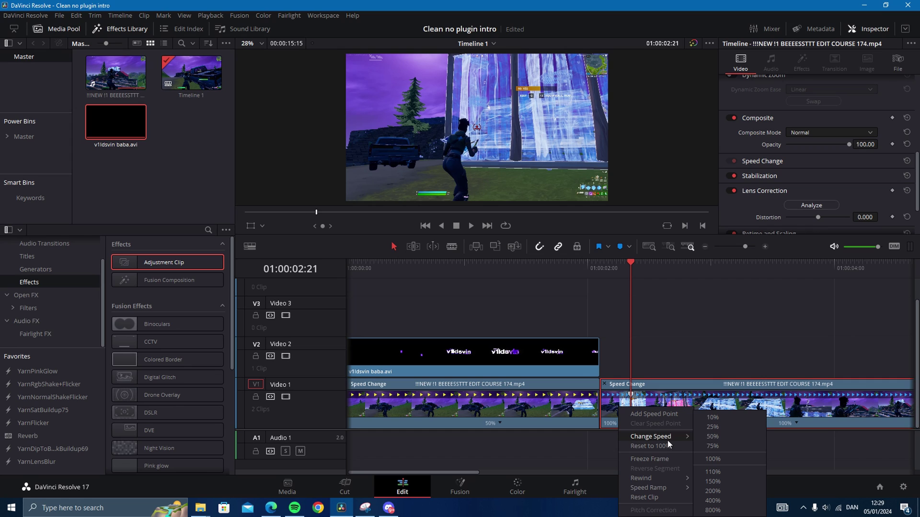
pyautogui.click(708, 436)
# - Show the Retime Speed curve, add a point, and ease it with a bezier handle
pyautogui.rightClick(605, 395)
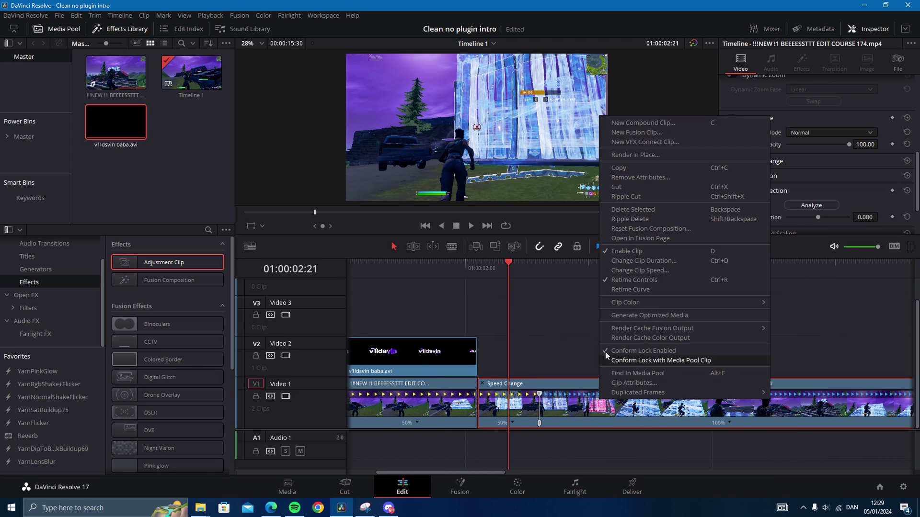
pyautogui.click(633, 289)
pyautogui.click(483, 342)
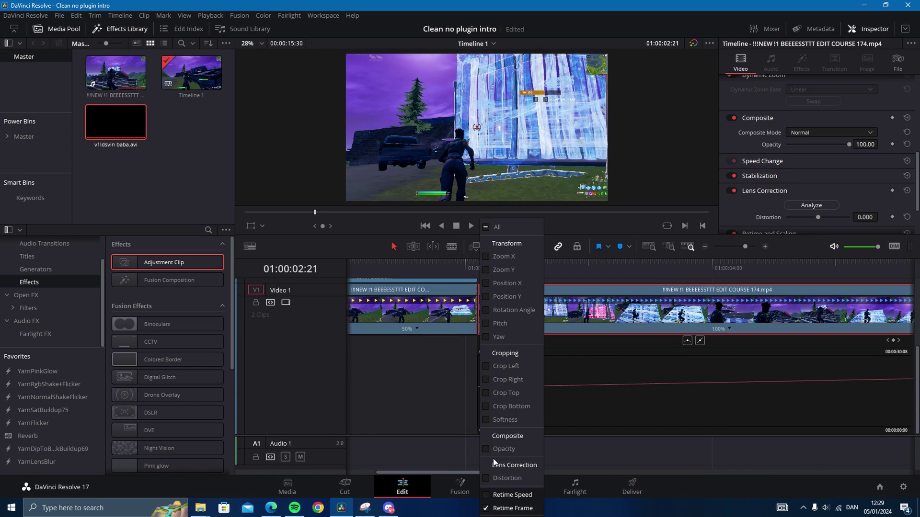
pyautogui.click(486, 509)
pyautogui.click(486, 496)
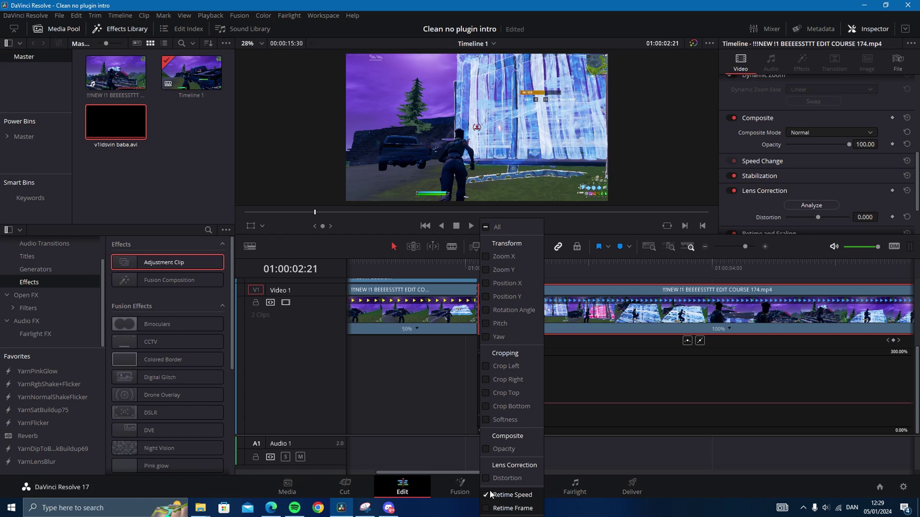
pyautogui.click(403, 397)
pyautogui.click(539, 409)
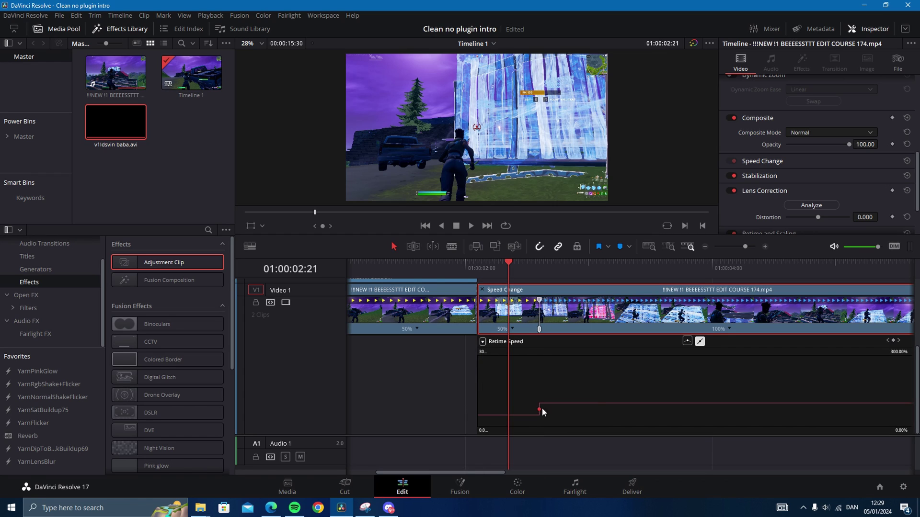
pyautogui.click(686, 342)
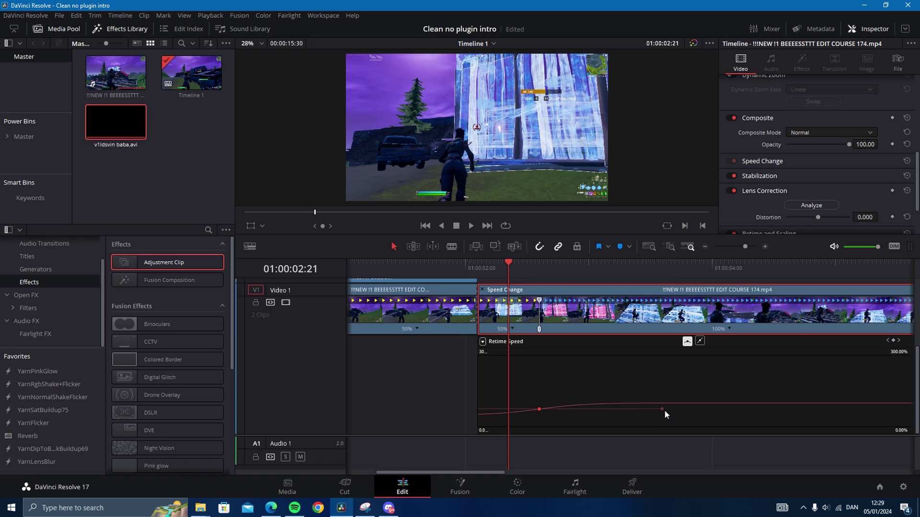
pyautogui.moveTo(665, 411); pyautogui.dragTo(645, 411)
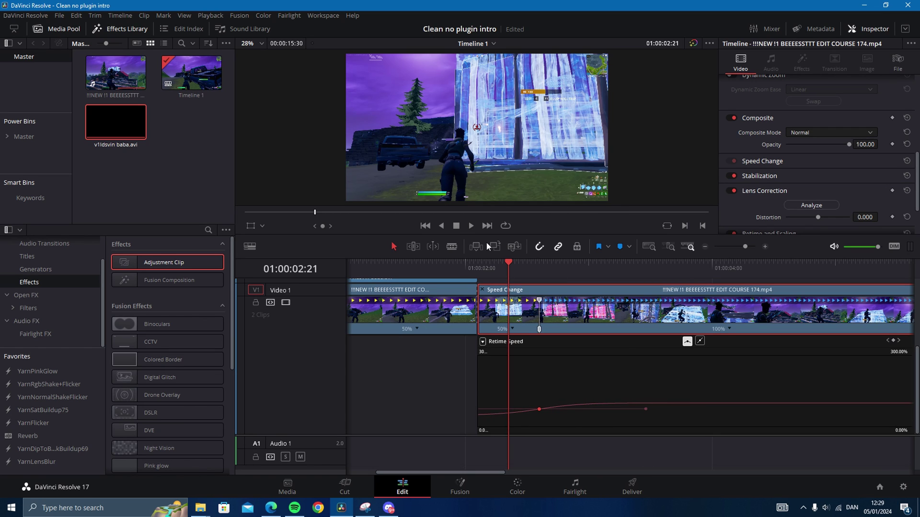
# - Play back the speed ramp, hide the retime curve, and return to the start
pyautogui.click(415, 268)
pyautogui.moveTo(746, 246); pyautogui.dragTo(743, 247)
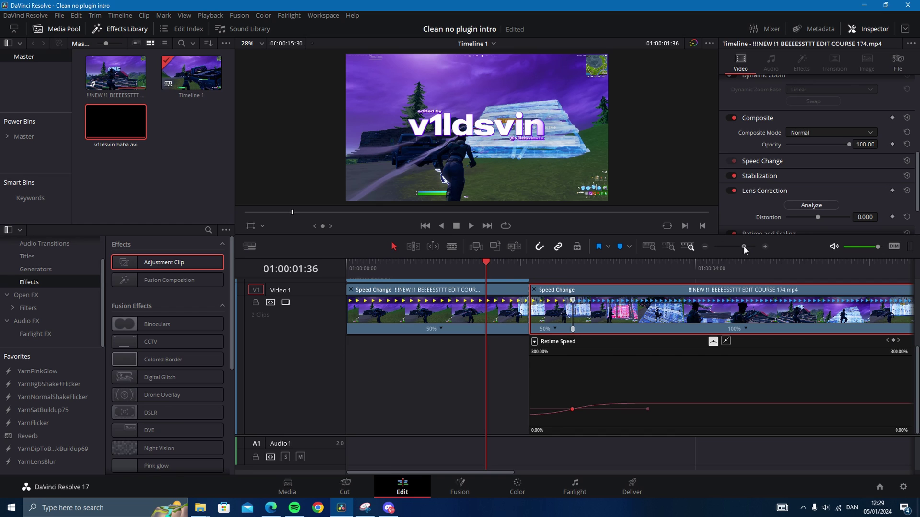
pyautogui.press('j')
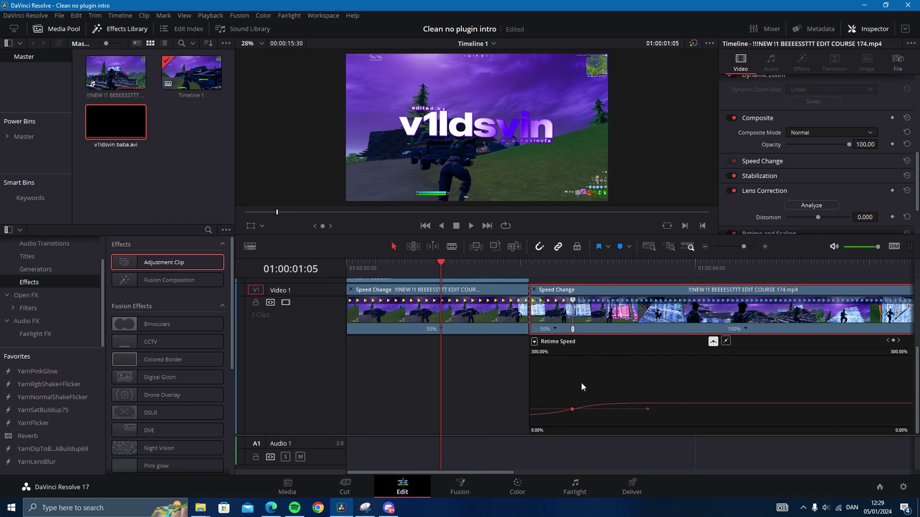
pyautogui.press('l')
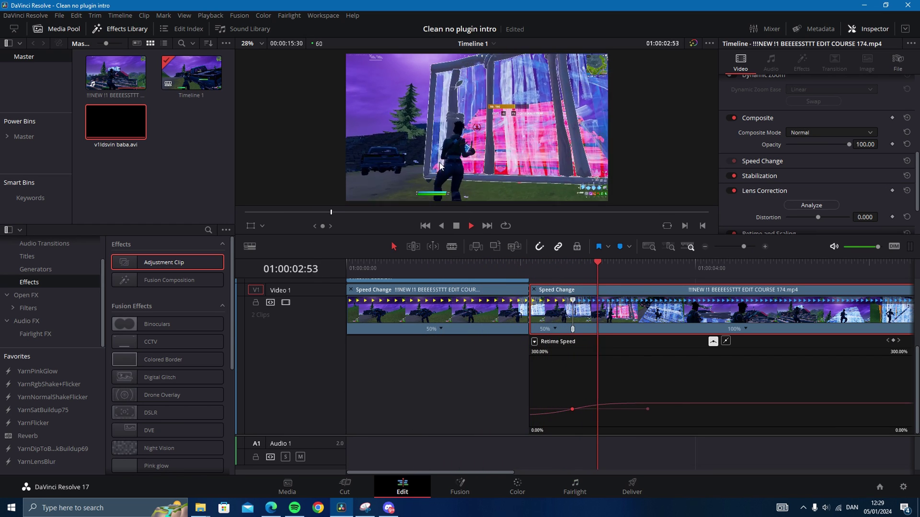
pyautogui.press('k')
pyautogui.rightClick(664, 289)
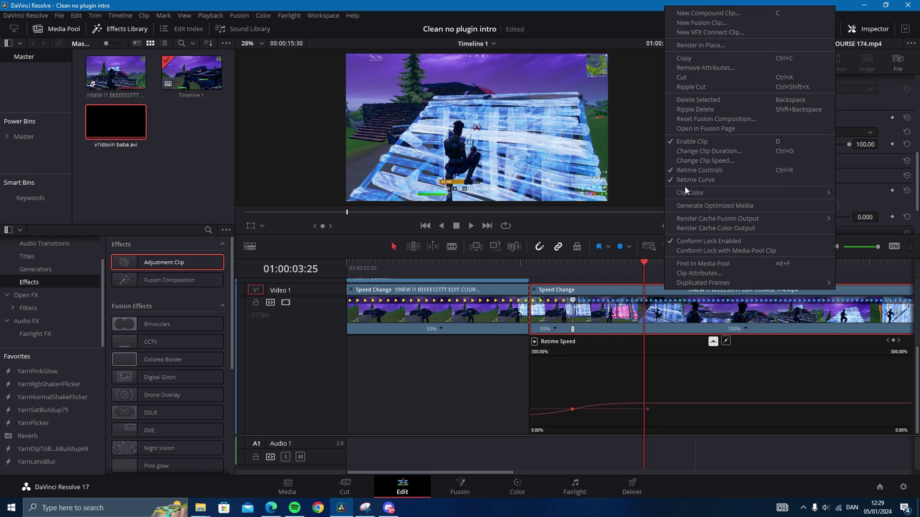
pyautogui.click(685, 179)
pyautogui.moveTo(661, 269); pyautogui.dragTo(338, 278)
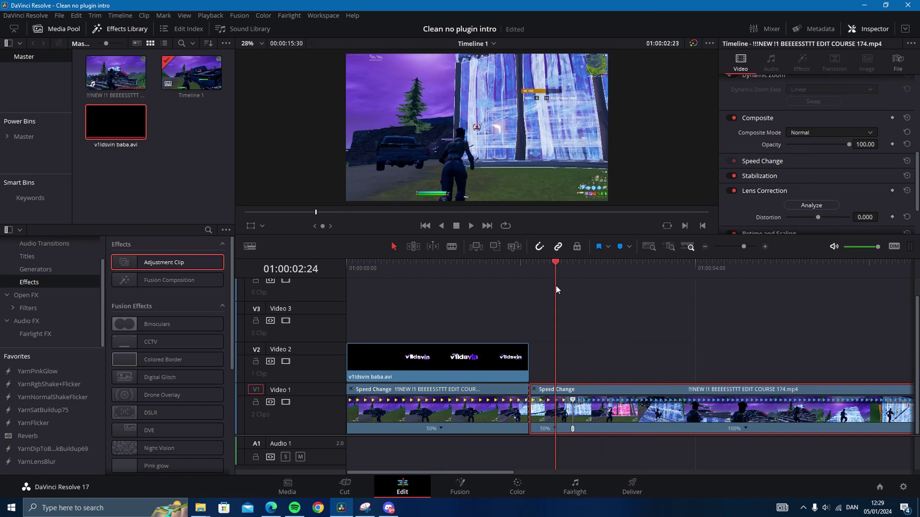
# - Add an Adjustment Clip at the timeline start, trim it to the intro length, and open it in Fusion
pyautogui.click(470, 355)
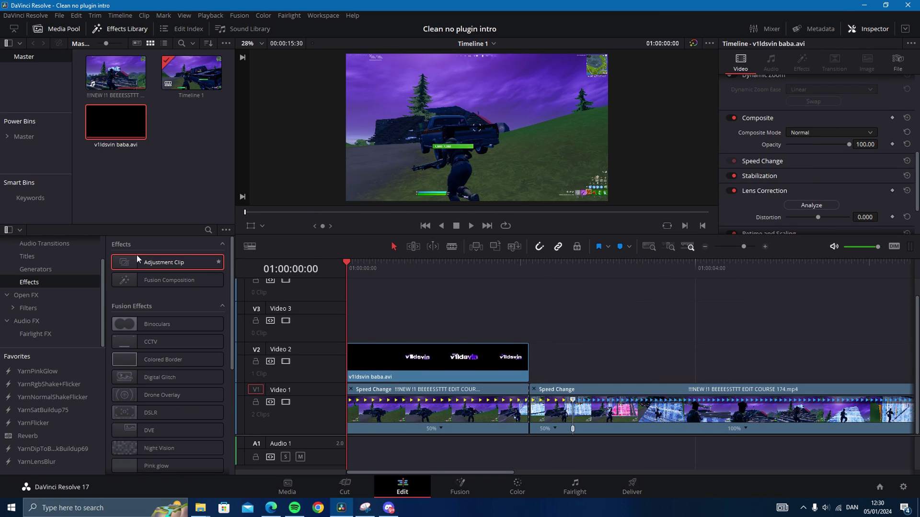
pyautogui.moveTo(136, 260); pyautogui.dragTo(622, 321)
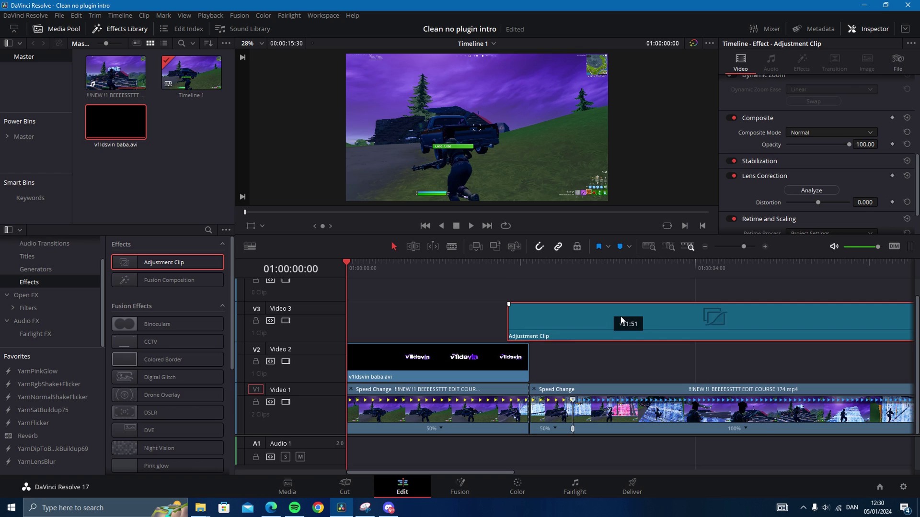
pyautogui.moveTo(439, 359); pyautogui.dragTo(426, 294)
pyautogui.moveTo(581, 320)
pyautogui.mouseDown()
pyautogui.moveTo(362, 328)
pyautogui.moveTo(390, 363)
pyautogui.mouseUp()
pyautogui.moveTo(780, 359)
pyautogui.mouseDown()
pyautogui.moveTo(511, 358)
pyautogui.moveTo(528, 358)
pyautogui.mouseUp()
pyautogui.click(445, 361)
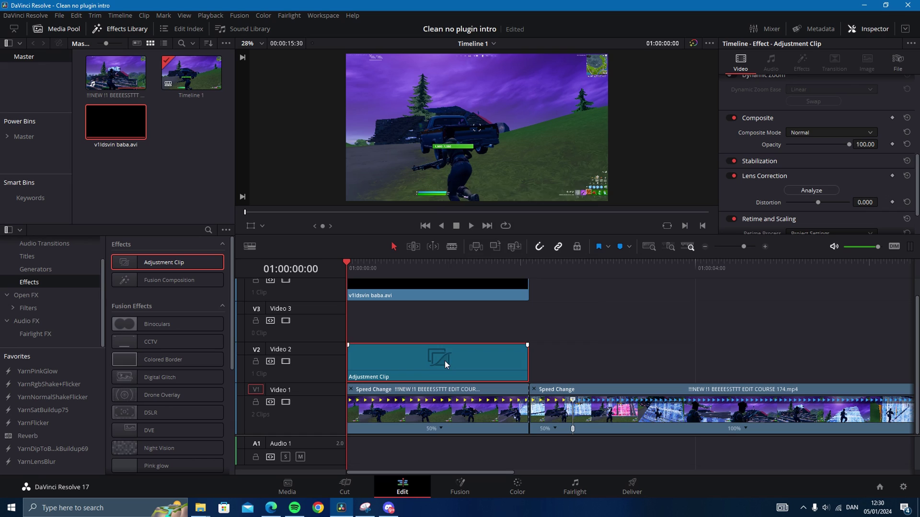
pyautogui.rightClick(445, 361)
pyautogui.click(478, 302)
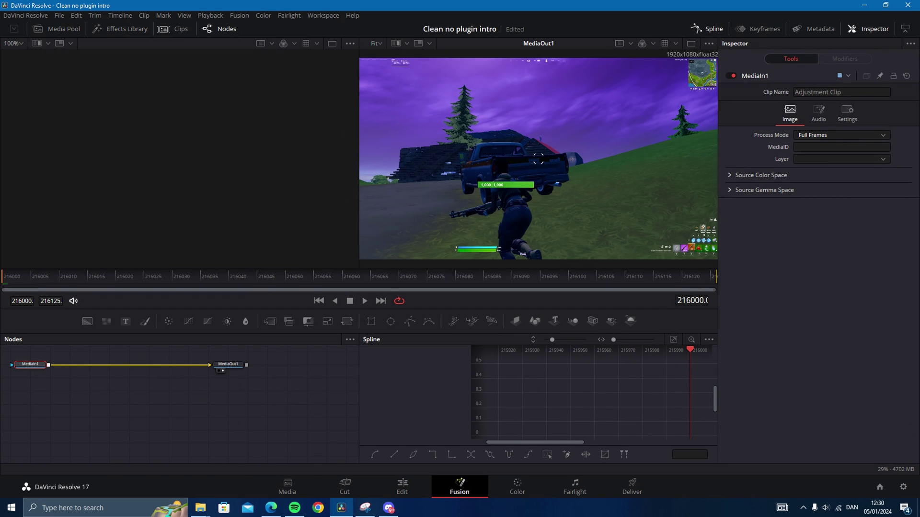
# - Add the blur, brightness-contrast and glow preset nodes, wired from MediaIn1 through Glow1 to MediaOut1
pyautogui.moveTo(123, 247); pyautogui.dragTo(198, 402)
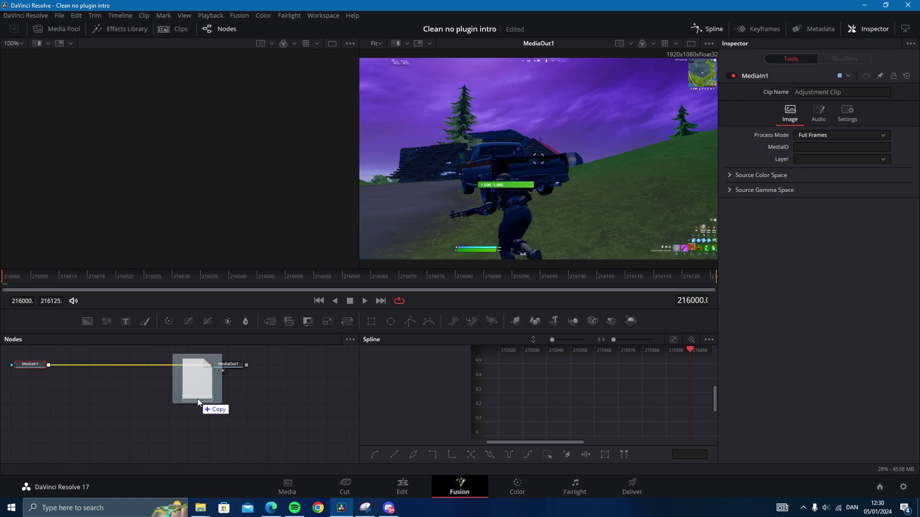
pyautogui.moveTo(204, 364); pyautogui.dragTo(94, 393)
pyautogui.moveTo(208, 395); pyautogui.dragTo(209, 365)
pyautogui.click(276, 275)
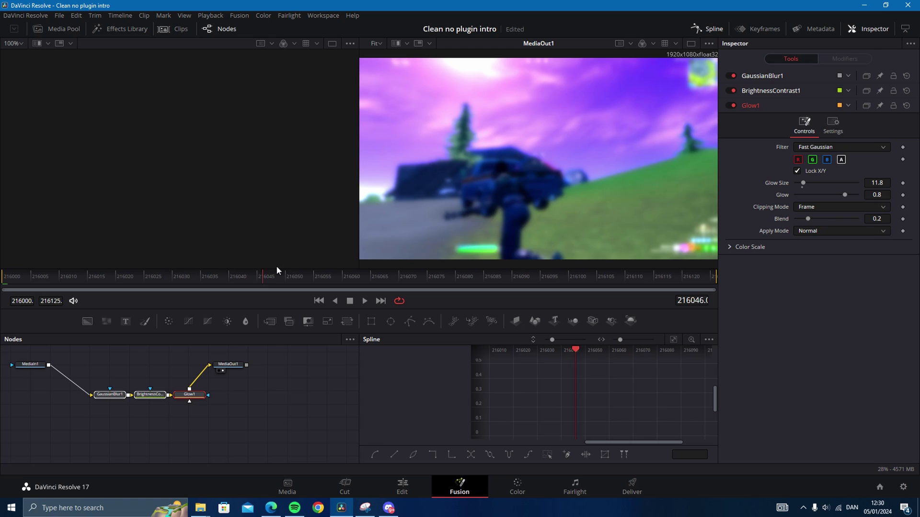
# - Apply Edge Detect from the Effects Library to the adjustment clip and show its Inspector settings
pyautogui.click(402, 486)
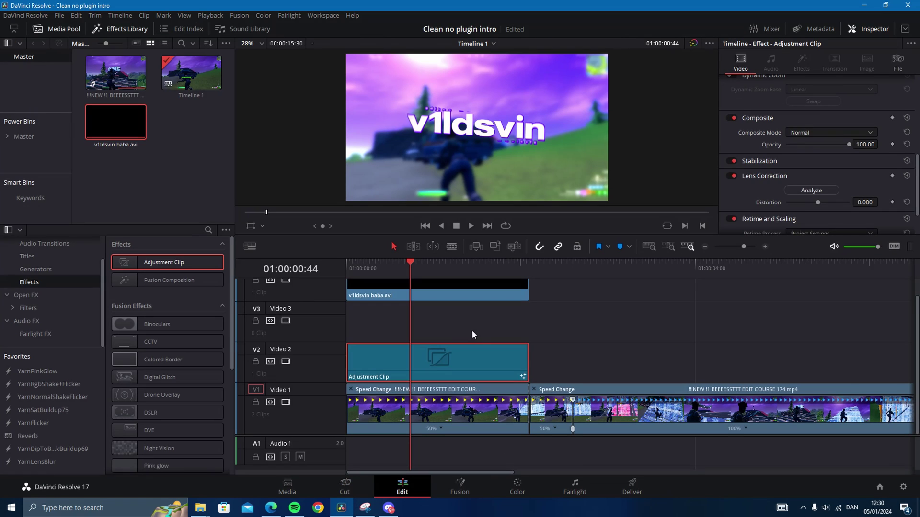
pyautogui.click(412, 357)
pyautogui.click(207, 230)
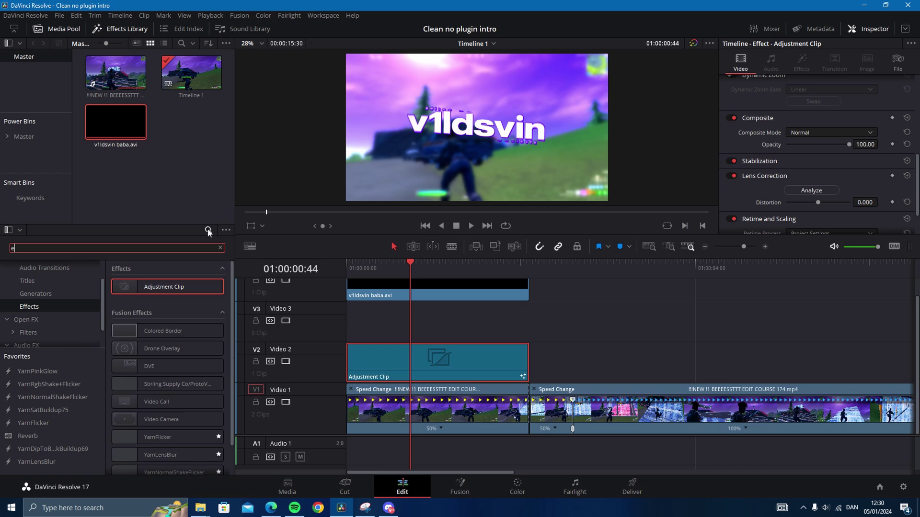
pyautogui.write('edge')
pyautogui.click(27, 319)
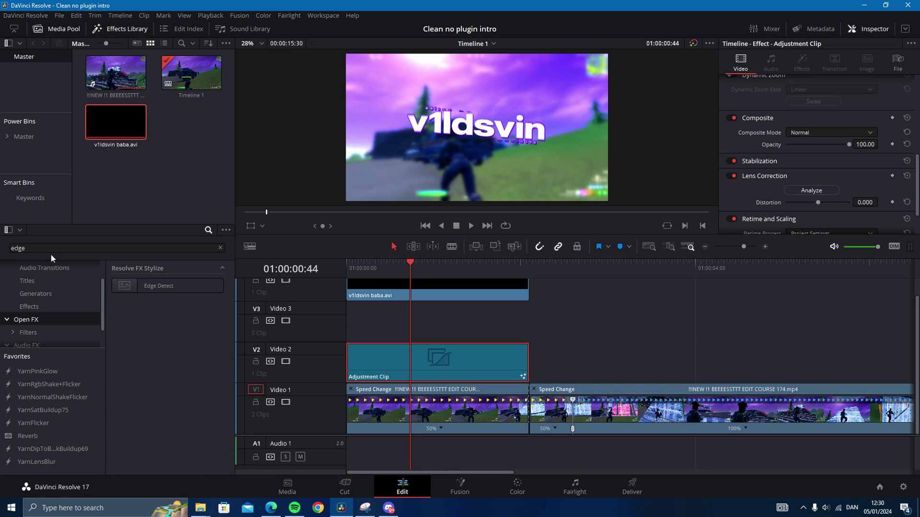
pyautogui.doubleClick(158, 285)
pyautogui.moveTo(155, 288); pyautogui.dragTo(400, 355)
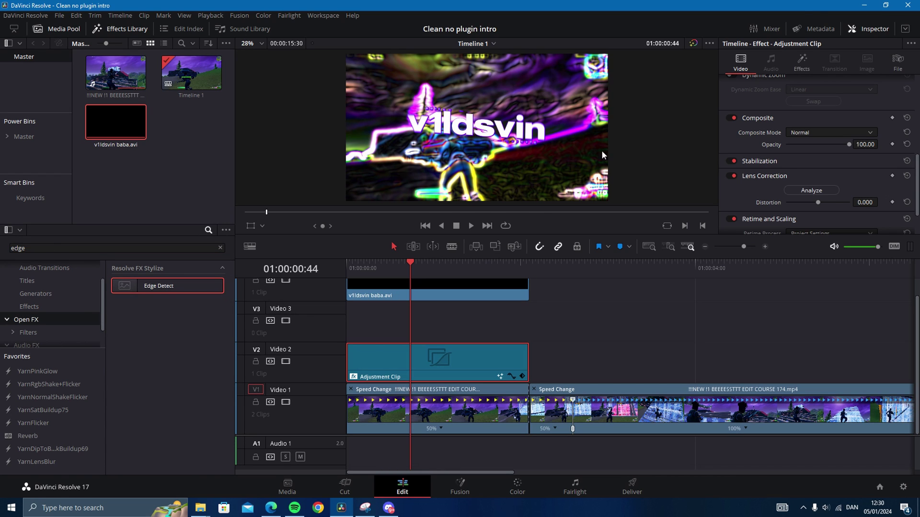
pyautogui.click(800, 63)
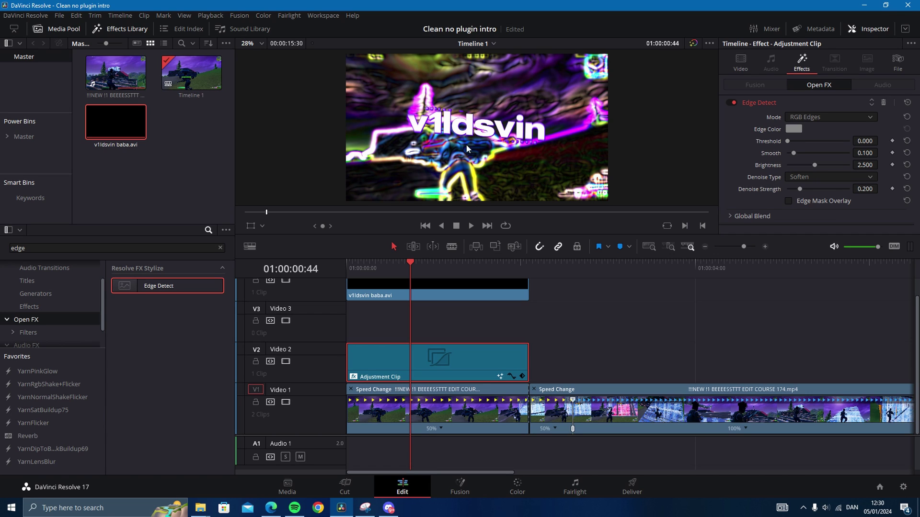
# - Set the Edge Detect mode to Grayscale Edges with a purple edge colour
pyautogui.moveTo(406, 265); pyautogui.dragTo(440, 265)
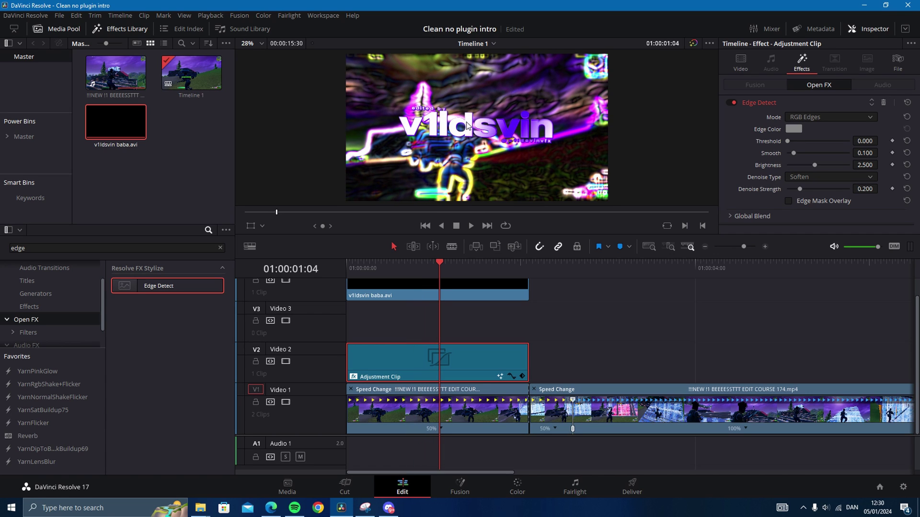
pyautogui.scroll(2, 454, 106)
pyautogui.scroll(-1, 454, 105)
pyautogui.scroll(-1, 416, 118)
pyautogui.click(809, 116)
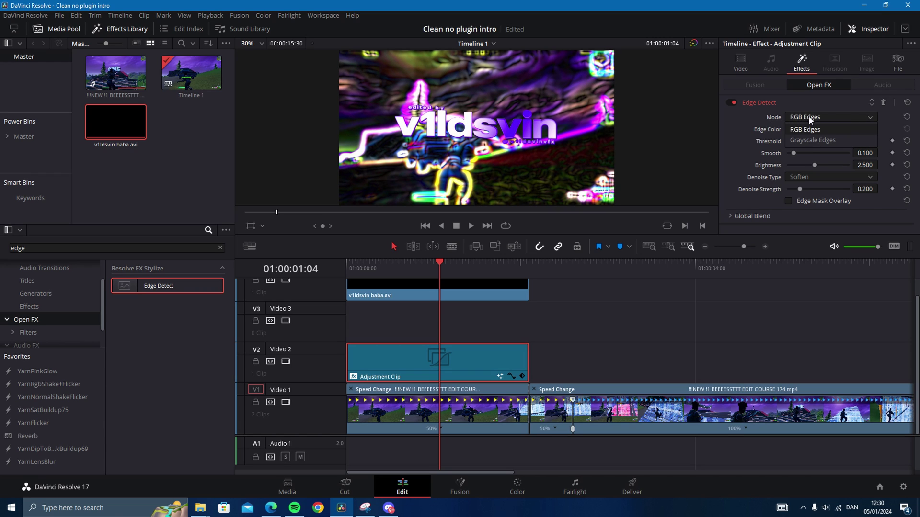
pyautogui.click(806, 139)
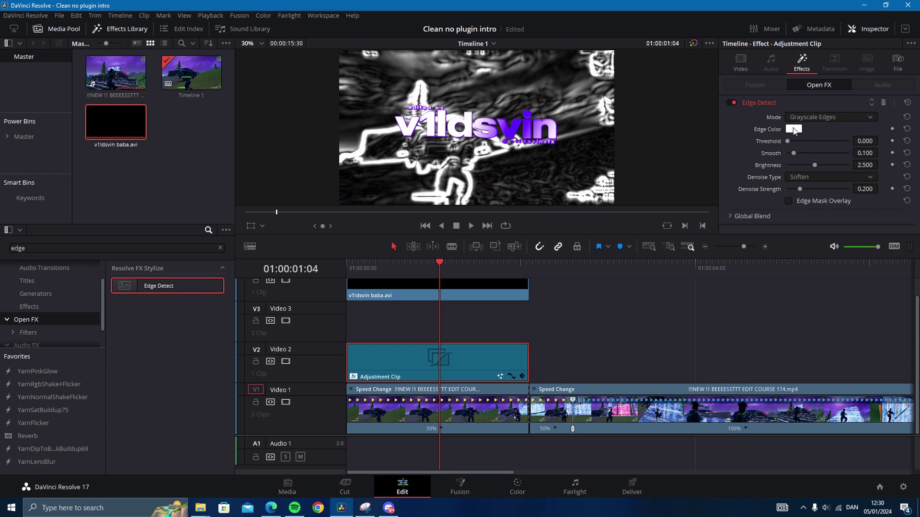
pyautogui.click(794, 129)
pyautogui.moveTo(474, 188); pyautogui.dragTo(470, 164)
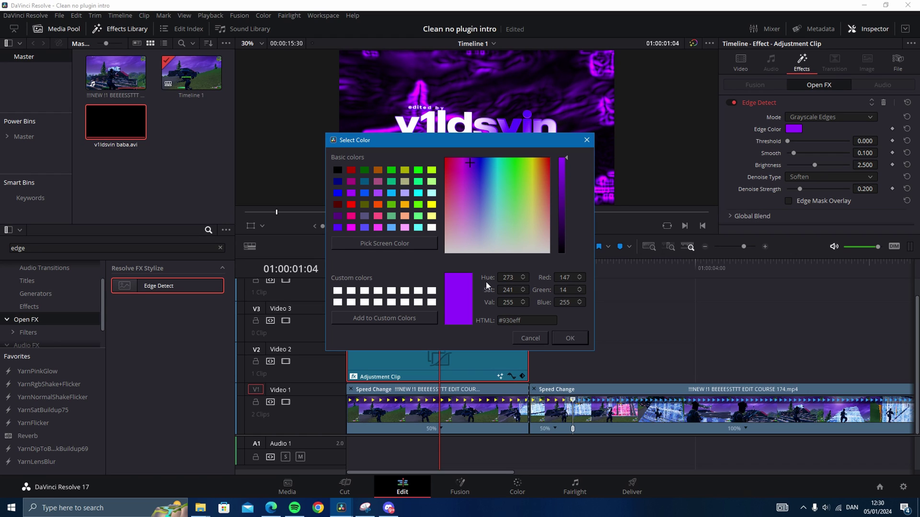
pyautogui.click(569, 338)
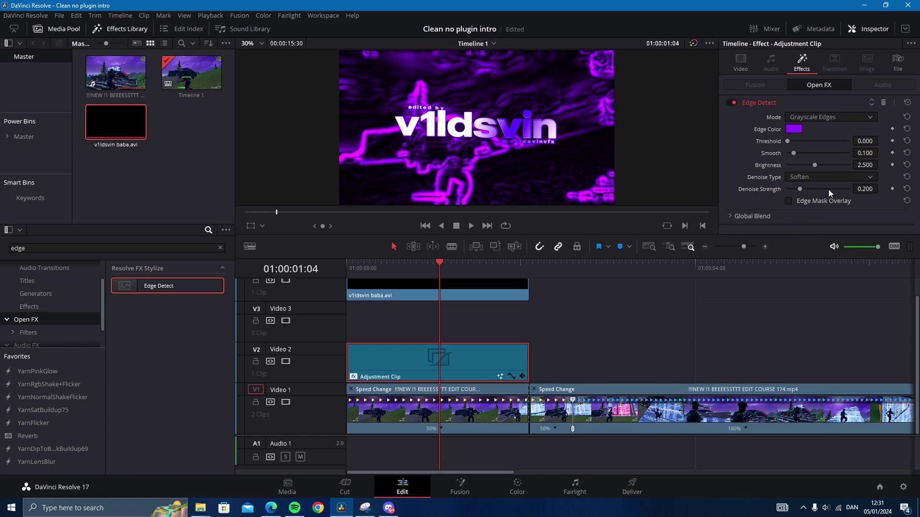
# - Set Global Blend to 0.5 and bring Denoise Strength to about 0.2
pyautogui.click(734, 215)
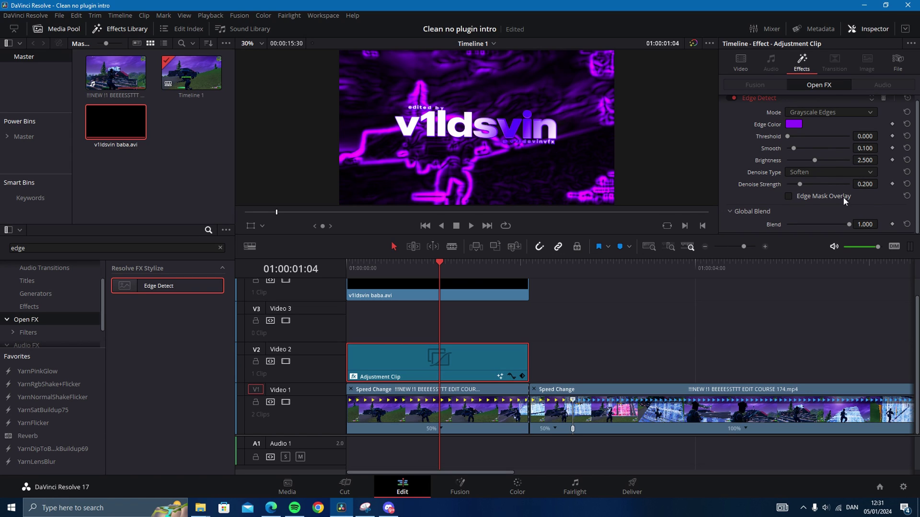
pyautogui.doubleClick(865, 225)
pyautogui.write('0.3')
pyautogui.press('Return')
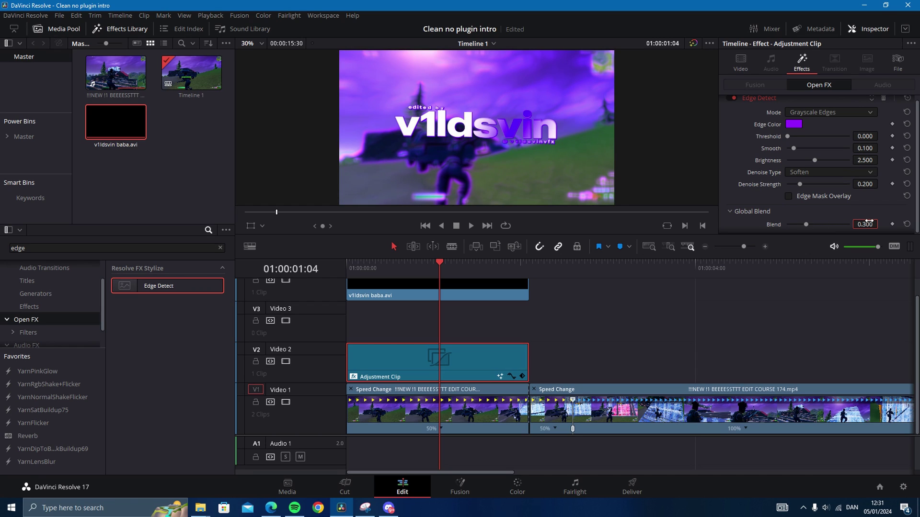
pyautogui.doubleClick(866, 225)
pyautogui.write('0.5')
pyautogui.press('Return')
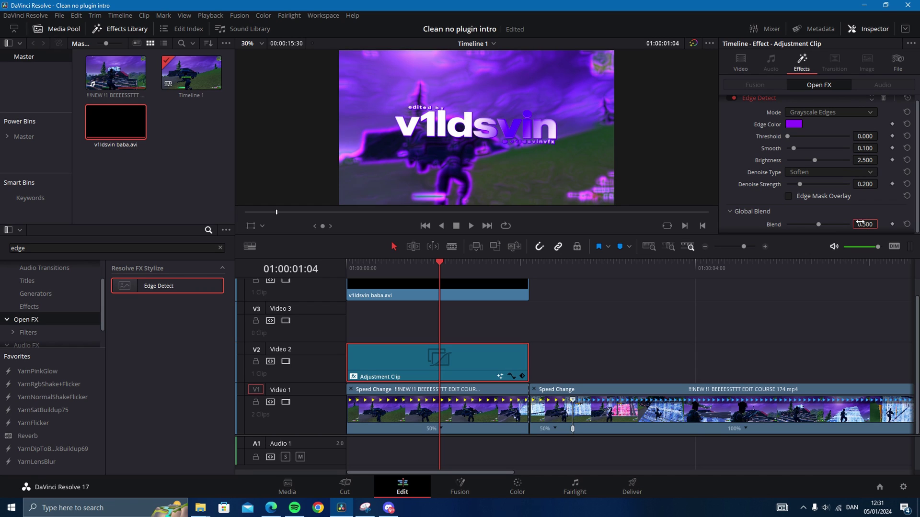
pyautogui.doubleClick(865, 225)
pyautogui.write('0.')
pyautogui.click(751, 211)
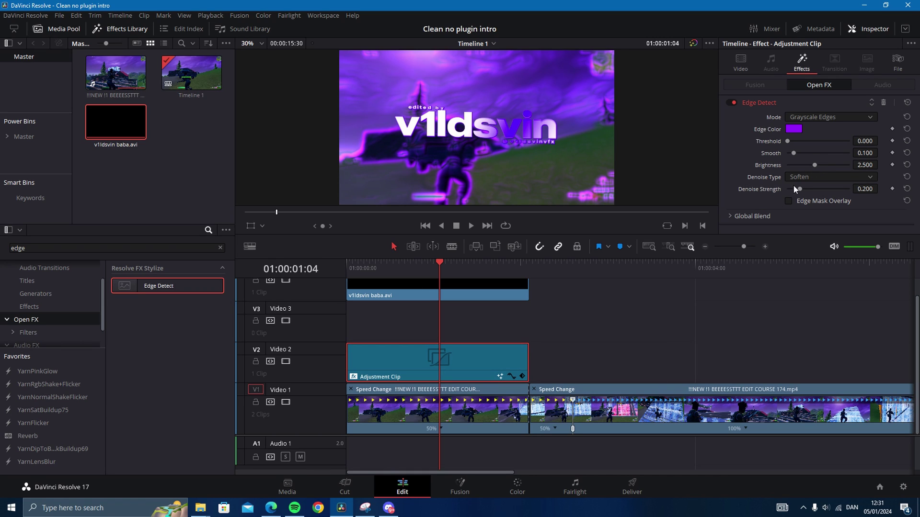
pyautogui.moveTo(798, 188); pyautogui.dragTo(791, 189)
pyautogui.moveTo(798, 188); pyautogui.dragTo(802, 189)
# - Keyframe the first gameplay clip's opacity, setting 25 at the end of the clip
pyautogui.click(437, 414)
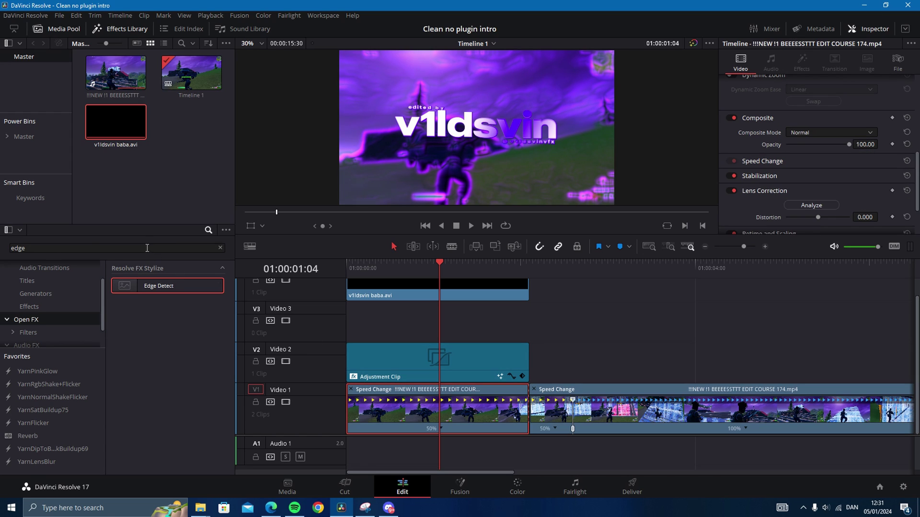
pyautogui.doubleClick(72, 248)
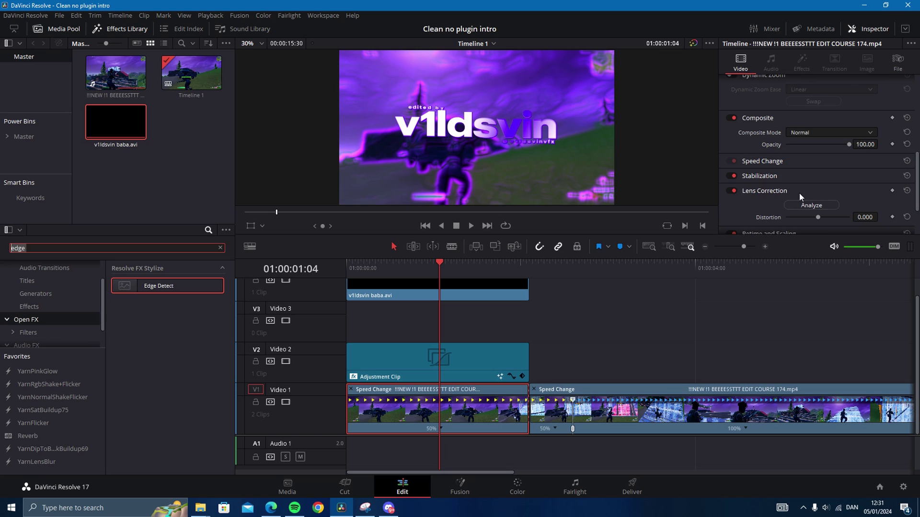
pyautogui.scroll(2, 799, 172)
pyautogui.scroll(2, 796, 148)
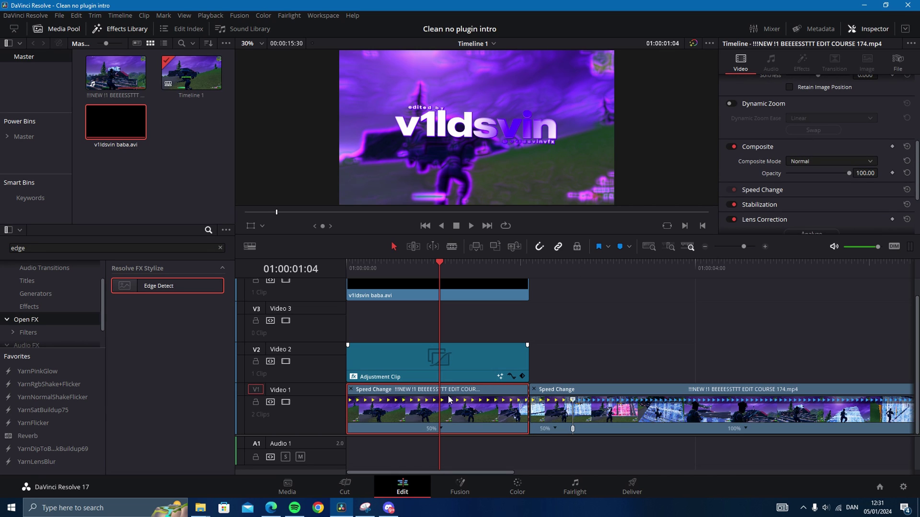
pyautogui.doubleClick(865, 173)
pyautogui.write('75')
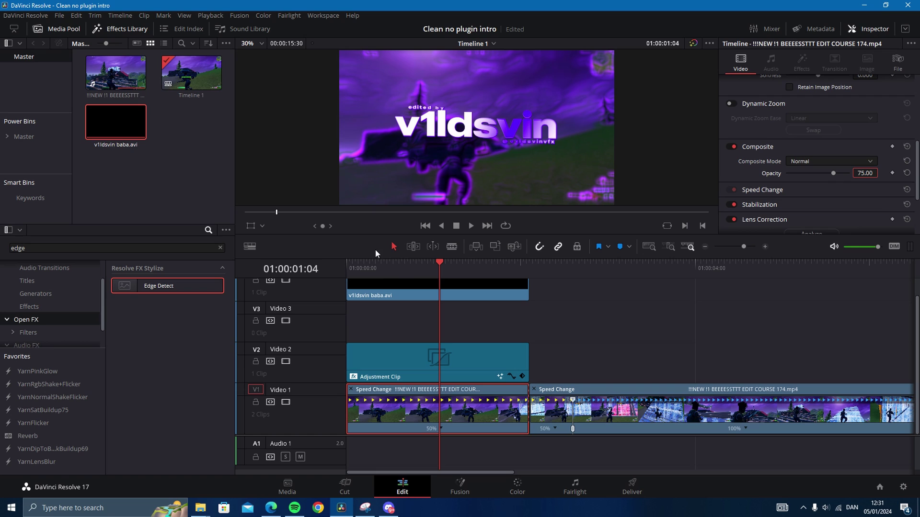
pyautogui.moveTo(441, 270); pyautogui.dragTo(417, 266)
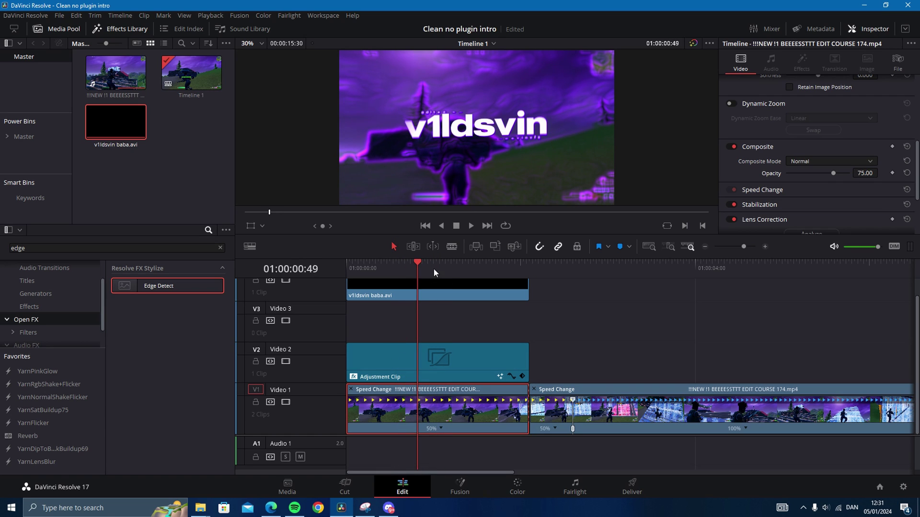
pyautogui.moveTo(415, 264); pyautogui.dragTo(529, 267)
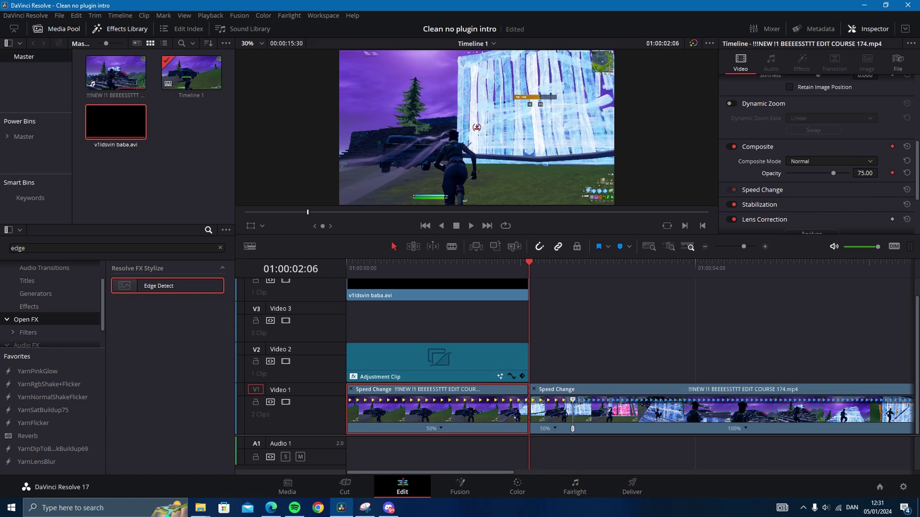
pyautogui.doubleClick(867, 173)
pyautogui.write('2')
pyautogui.click(615, 354)
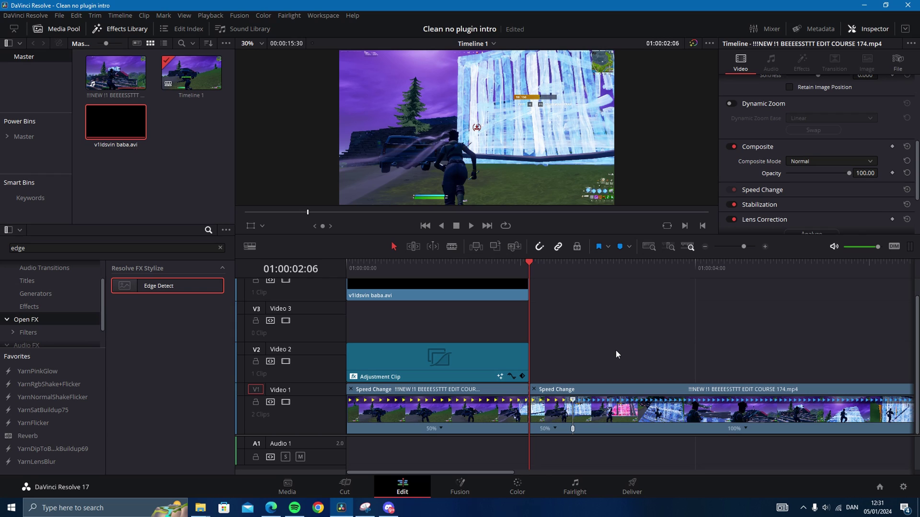
# - Add an opacity keyframe of 75 mid-intro and preview the fade
pyautogui.press('+')
pyautogui.press('Return')
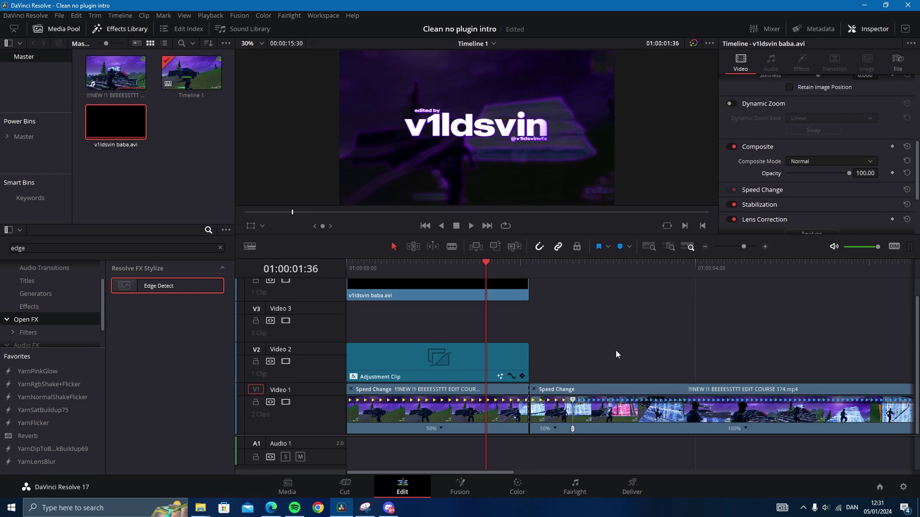
pyautogui.click(431, 413)
pyautogui.doubleClick(864, 173)
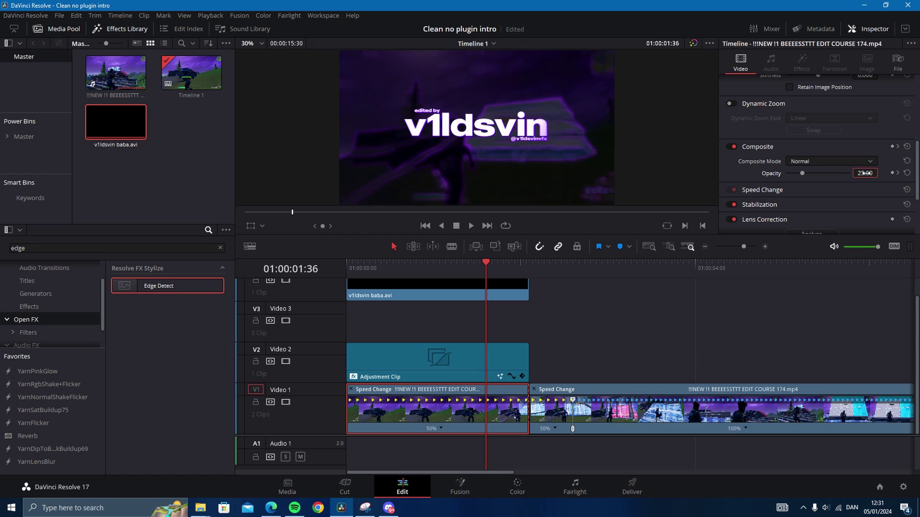
pyautogui.write('75')
pyautogui.press('Return')
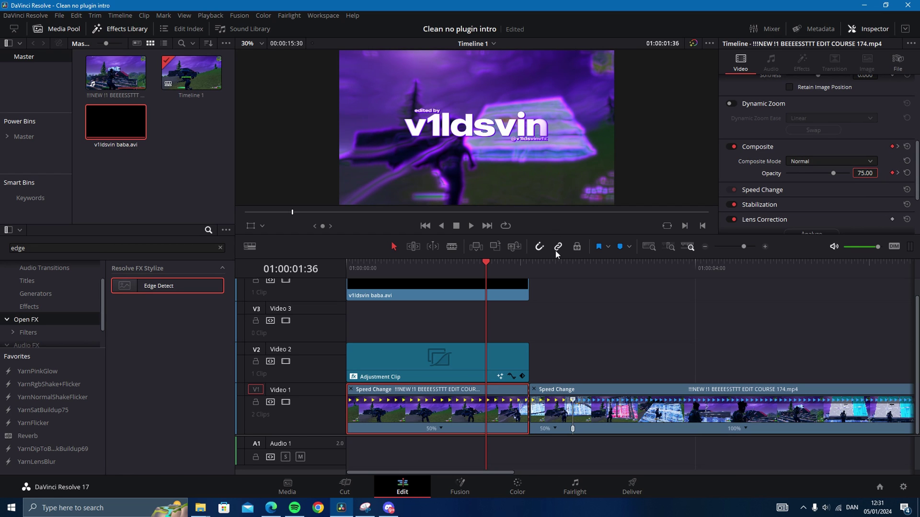
pyautogui.moveTo(485, 264)
pyautogui.mouseDown()
pyautogui.moveTo(514, 264)
pyautogui.moveTo(495, 264)
pyautogui.mouseUp()
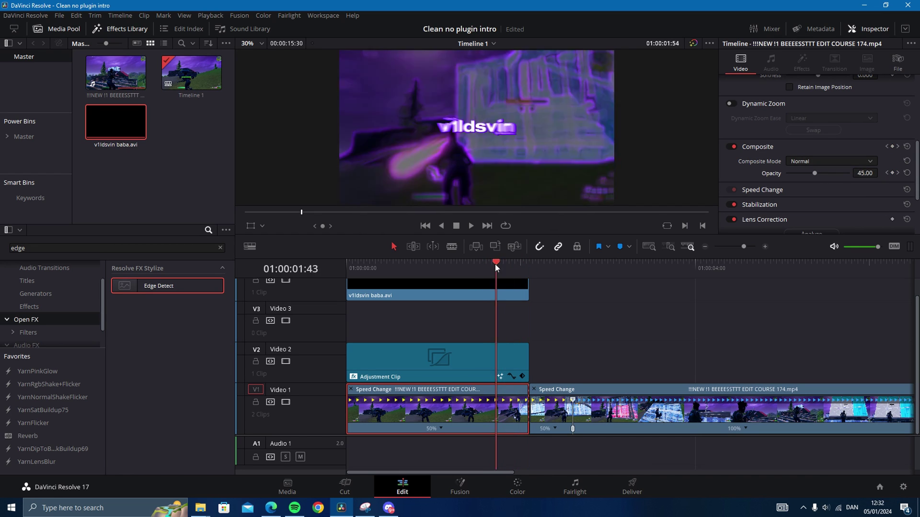
# - Add an adjustment clip above the title, trimmed to end with the intro and start later
pyautogui.click(431, 316)
pyautogui.click(29, 306)
pyautogui.click(108, 248)
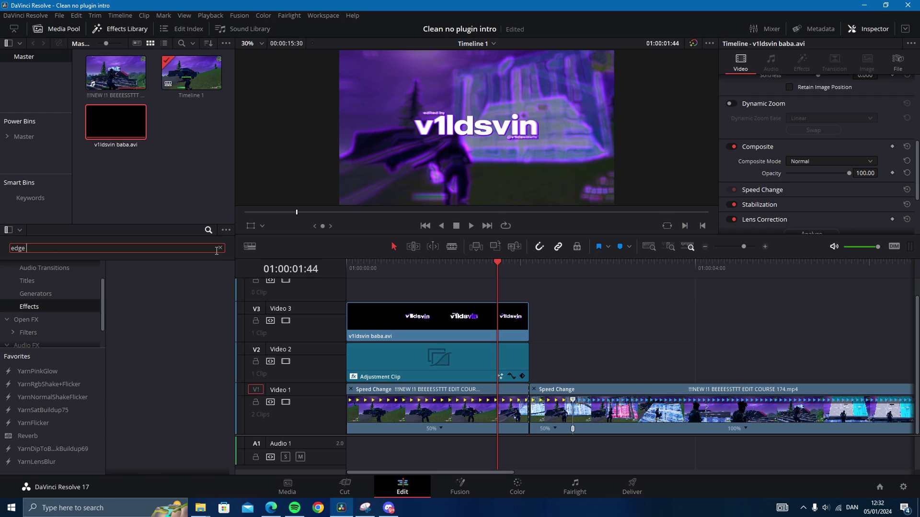
pyautogui.click(221, 249)
pyautogui.moveTo(164, 287)
pyautogui.mouseDown()
pyautogui.moveTo(456, 293)
pyautogui.moveTo(348, 290)
pyautogui.mouseUp()
pyautogui.moveTo(890, 290); pyautogui.dragTo(530, 290)
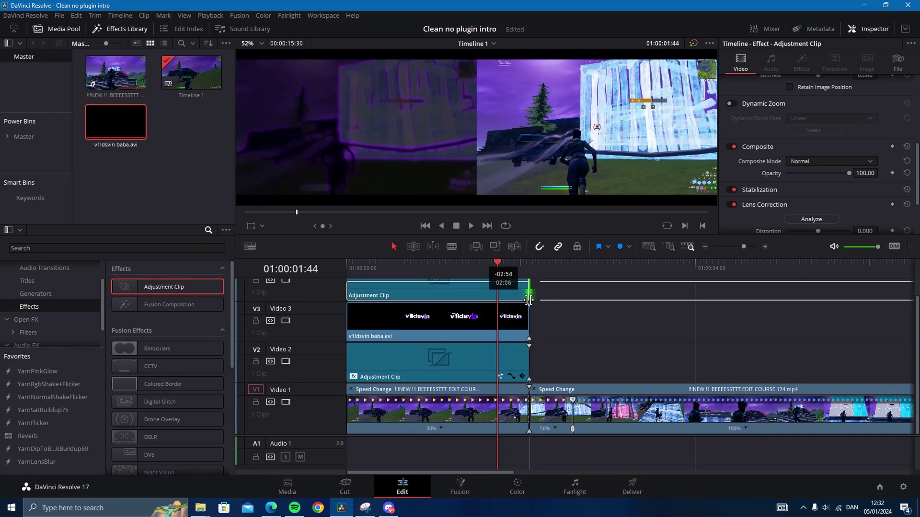
pyautogui.moveTo(350, 289); pyautogui.dragTo(442, 289)
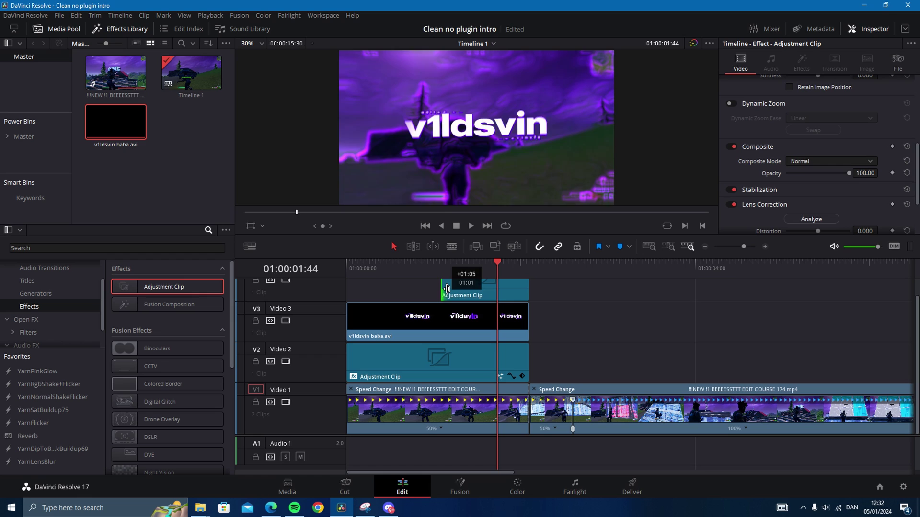
# - Briefly open the adjustment clip in Fusion, then return to the Edit page
pyautogui.click(460, 487)
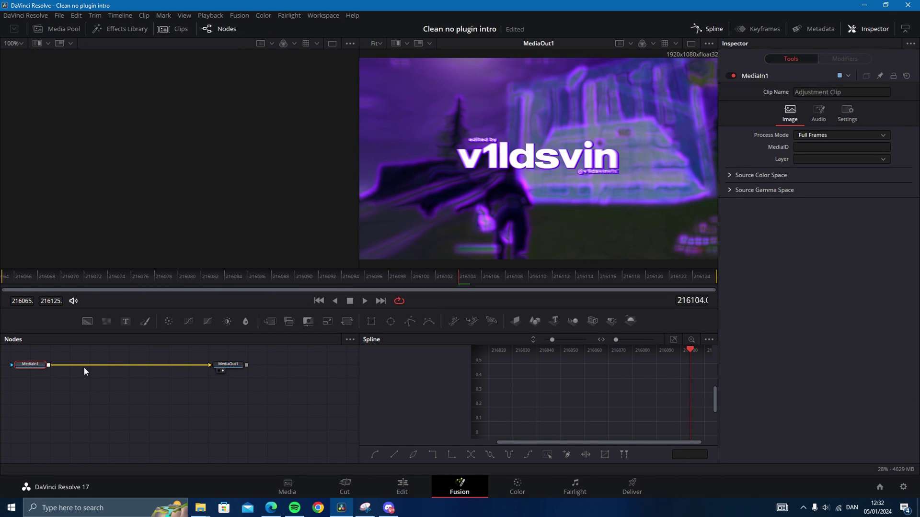
pyautogui.hotkey('shift', 'space')
pyautogui.write('trans')
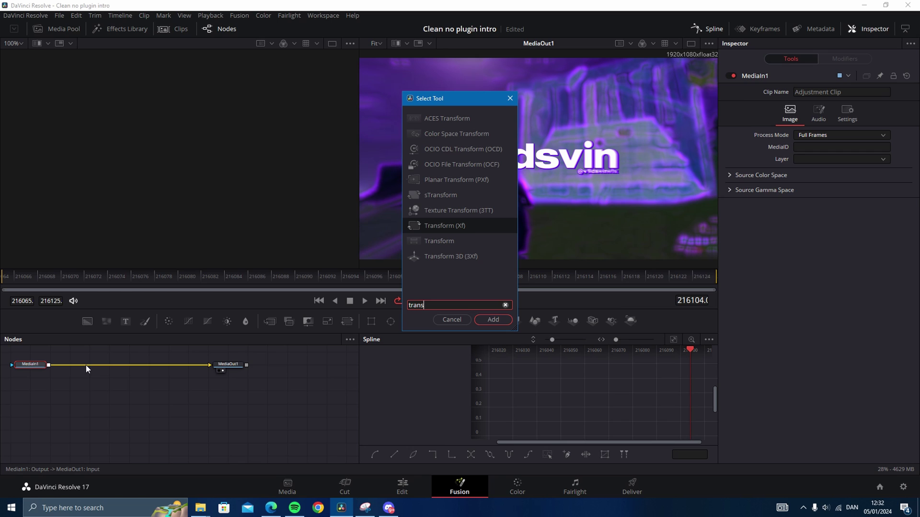
pyautogui.click(509, 98)
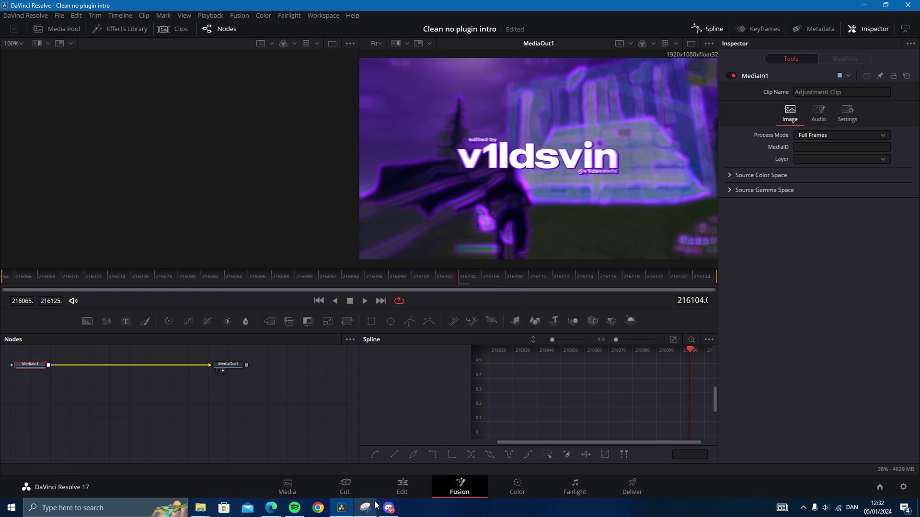
pyautogui.click(402, 487)
# - Move the adjustment clip onto V3 midway through the intro and open it in Fusion
pyautogui.moveTo(489, 296); pyautogui.dragTo(597, 291)
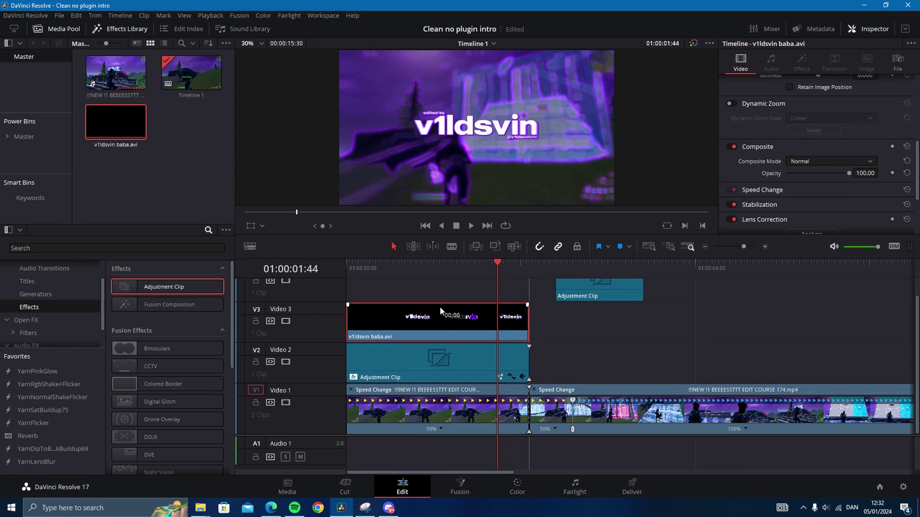
pyautogui.moveTo(439, 317); pyautogui.dragTo(439, 290)
pyautogui.moveTo(597, 296)
pyautogui.mouseDown()
pyautogui.moveTo(510, 322)
pyautogui.moveTo(463, 318)
pyautogui.mouseUp()
pyautogui.rightClick(479, 314)
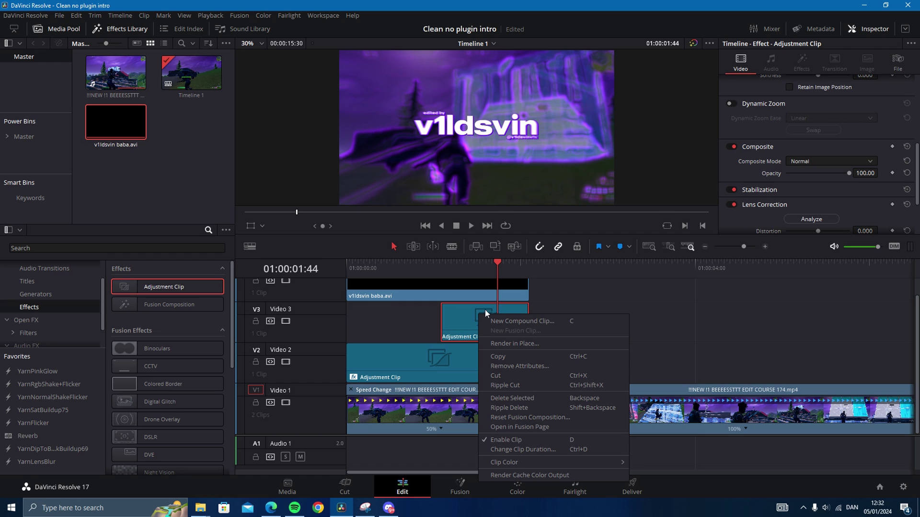
pyautogui.click(509, 429)
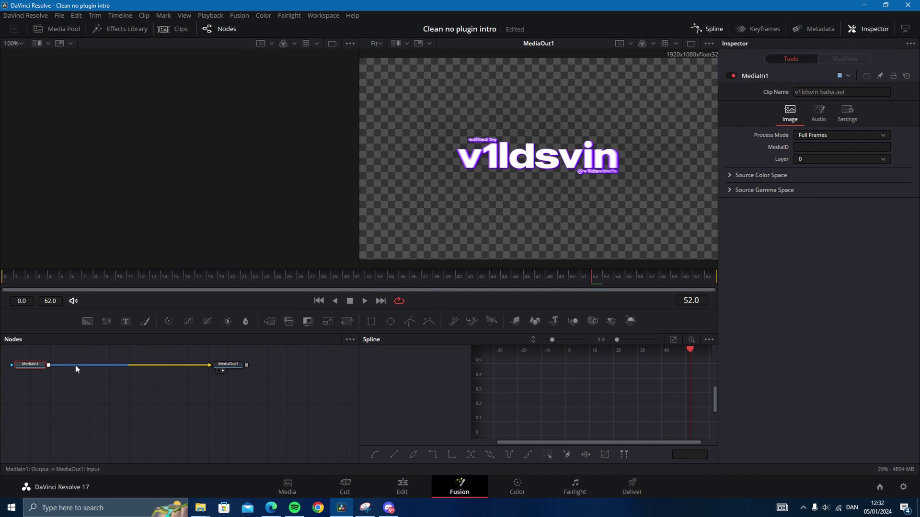
pyautogui.click(401, 489)
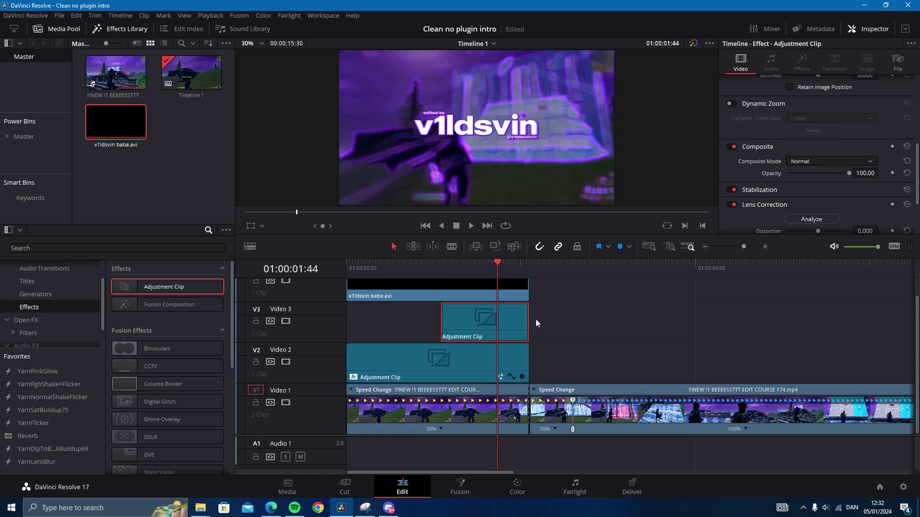
pyautogui.rightClick(467, 322)
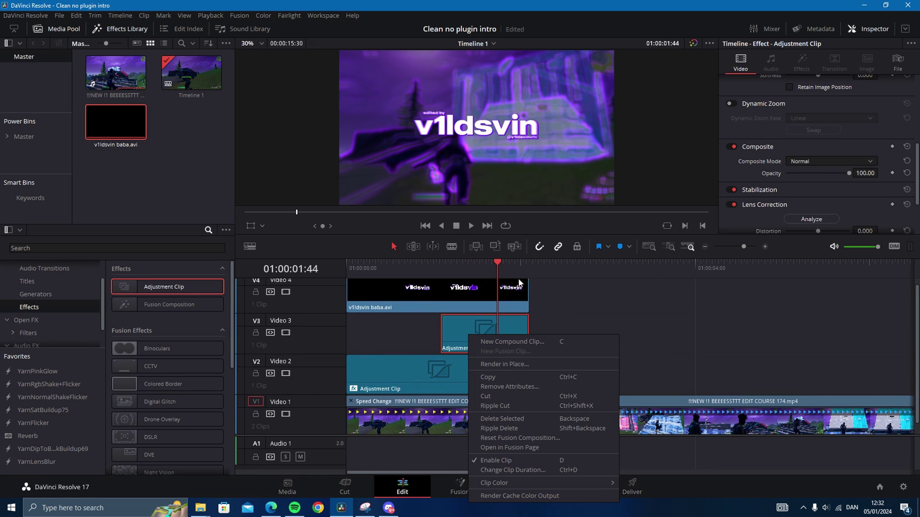
pyautogui.click(496, 444)
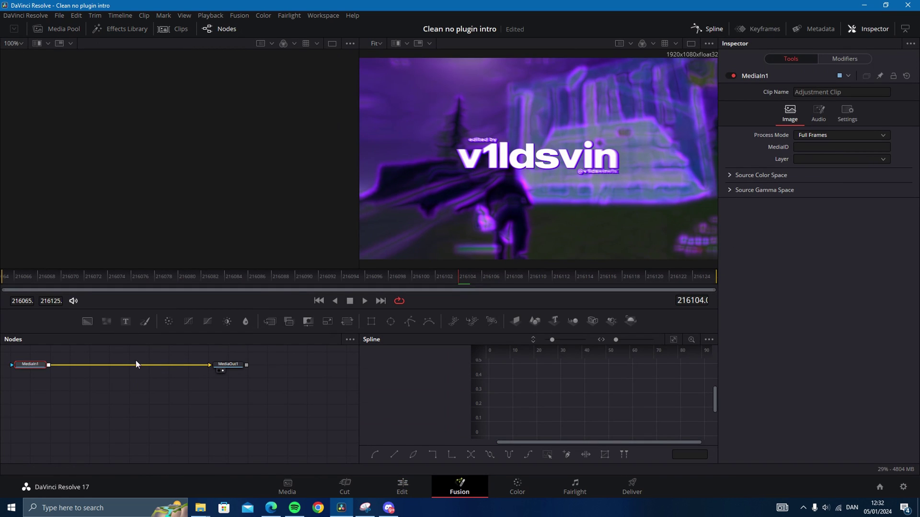
# - Add a Transform node to the adjustment clip's node chain
pyautogui.click(81, 366)
pyautogui.hotkey('shift', 'space')
pyautogui.write('transfom')
pyautogui.press('Return')
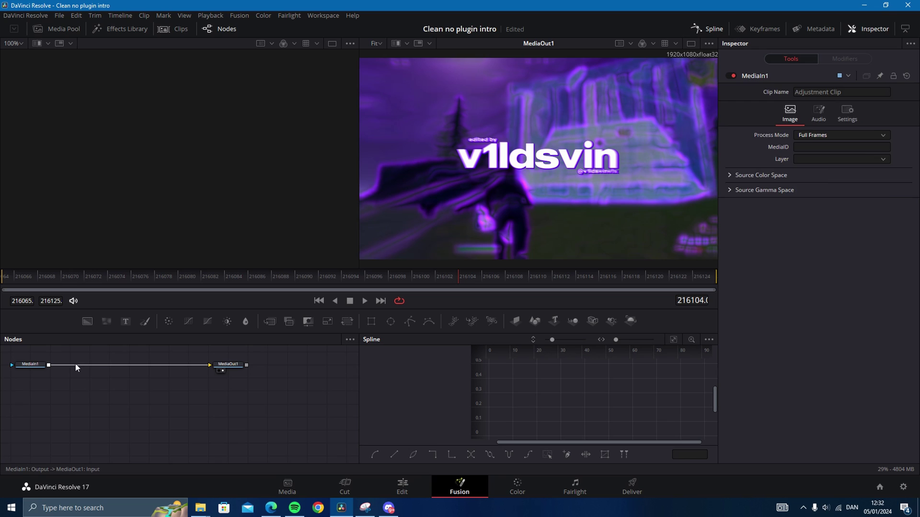
pyautogui.moveTo(76, 363); pyautogui.dragTo(89, 369)
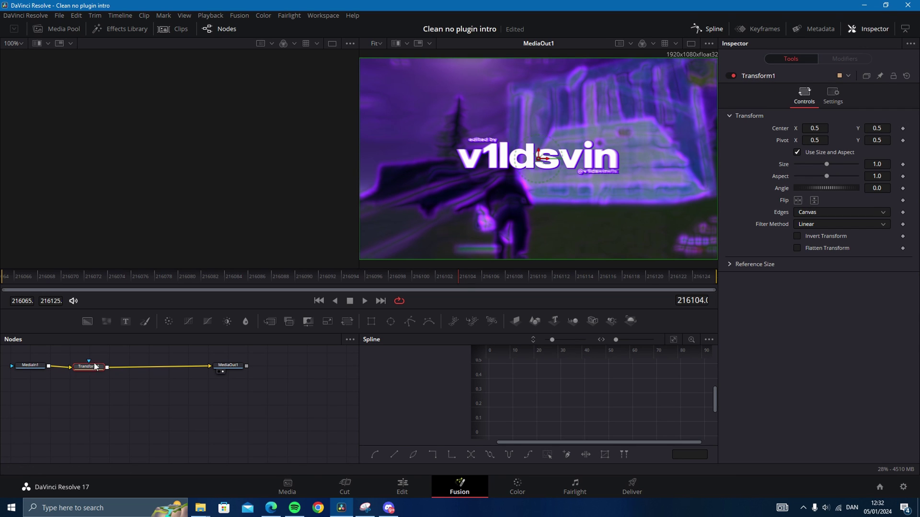
# - Keyframe Transform Size at 1.25 on the last frame and 1.0 on an earlier frame
pyautogui.click(708, 276)
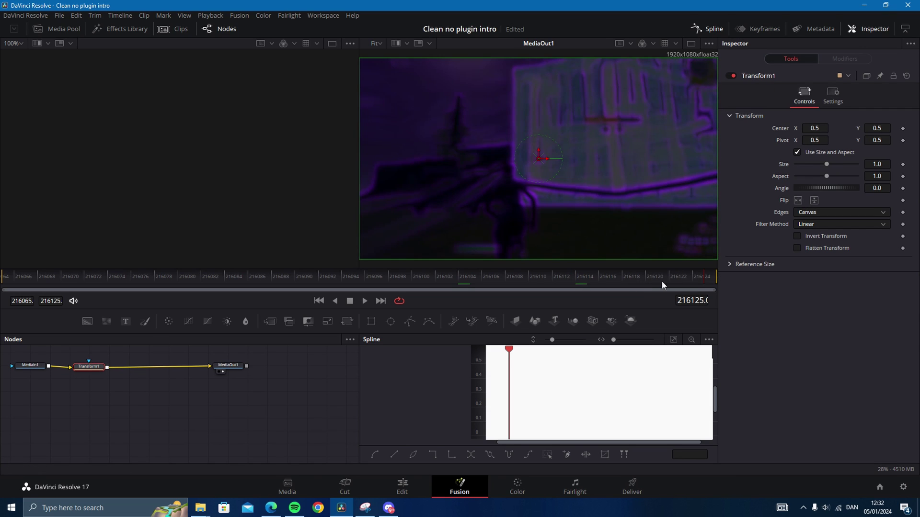
pyautogui.click(880, 165)
pyautogui.write('25')
pyautogui.press('Return')
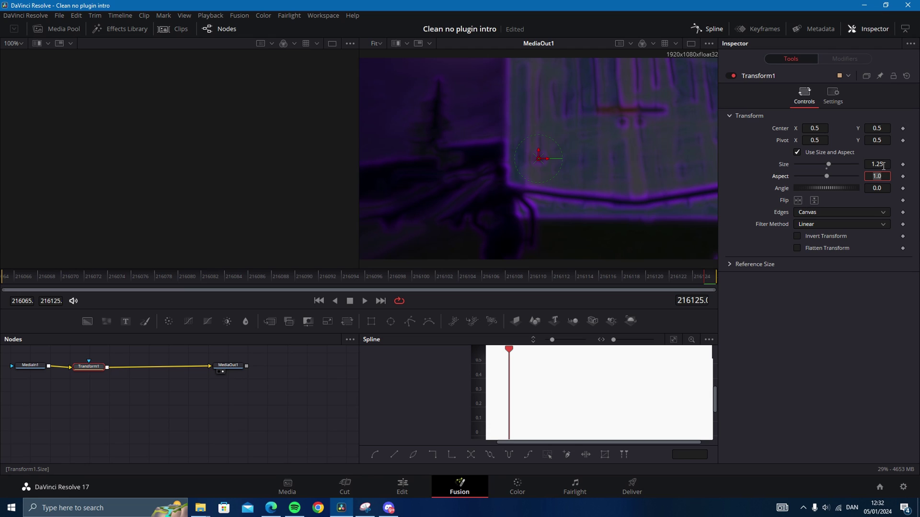
pyautogui.click(902, 164)
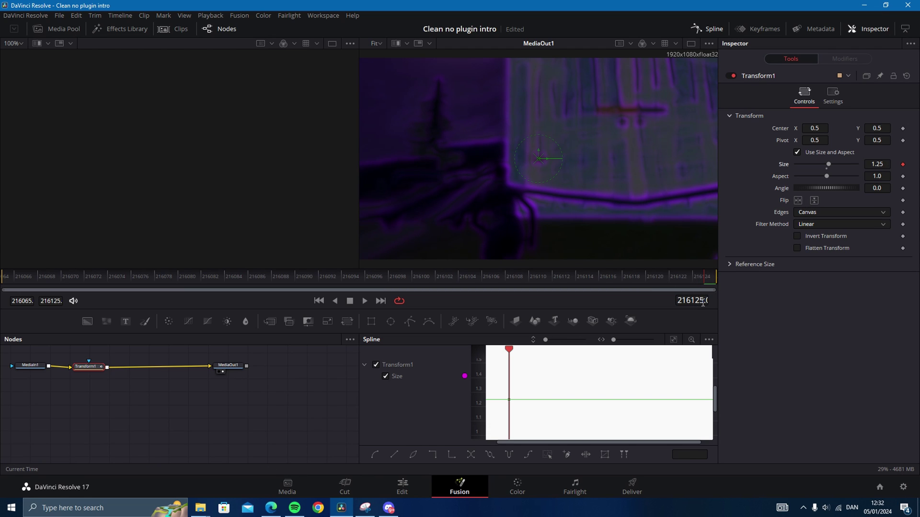
pyautogui.click(327, 277)
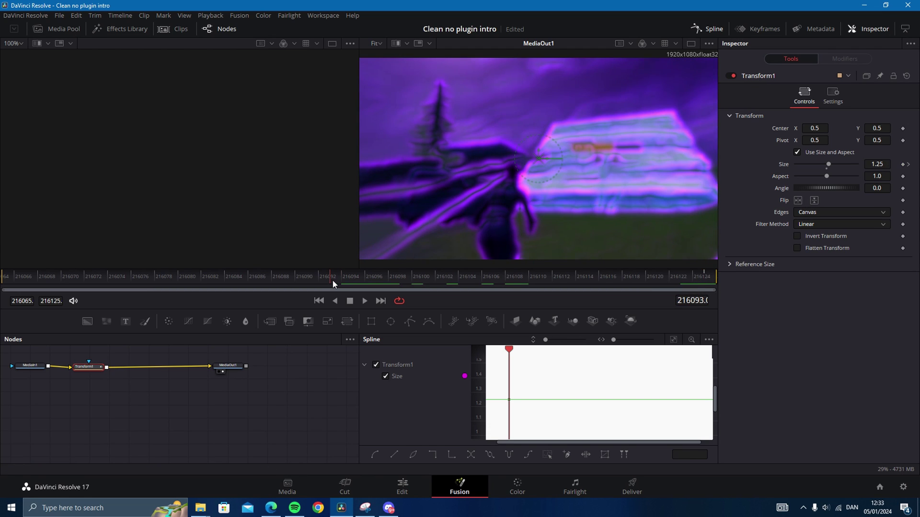
pyautogui.click(879, 164)
pyautogui.press('Return')
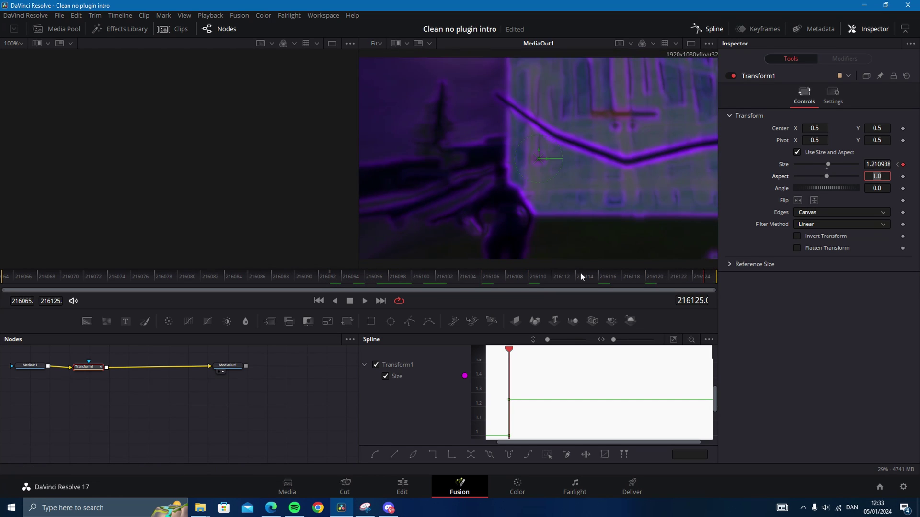
pyautogui.click(330, 276)
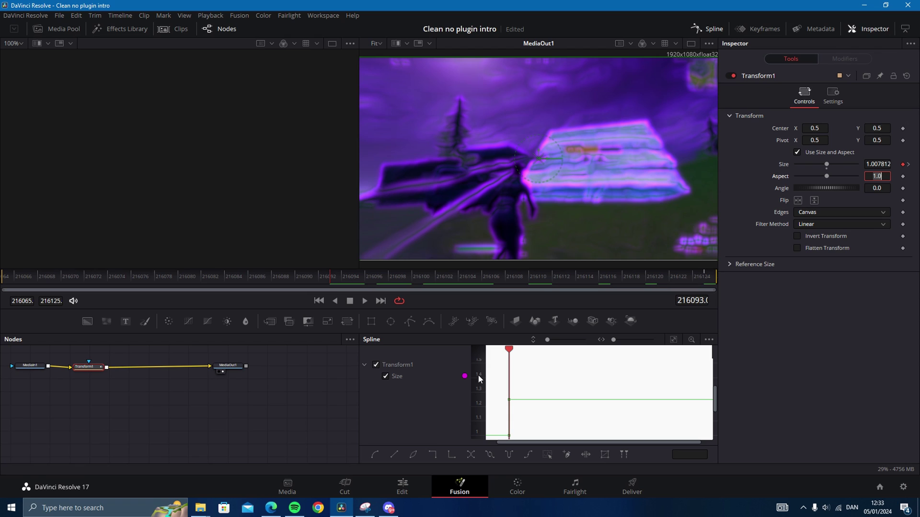
# - In the Spline panel, move a Size keyframe later, delete the extra one, and preview the zoom
pyautogui.click(557, 390)
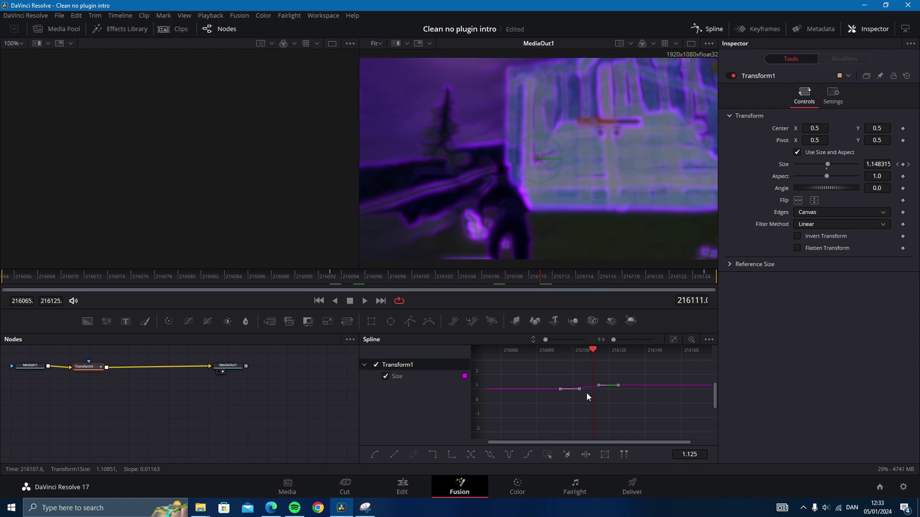
pyautogui.scroll(3, 597, 392)
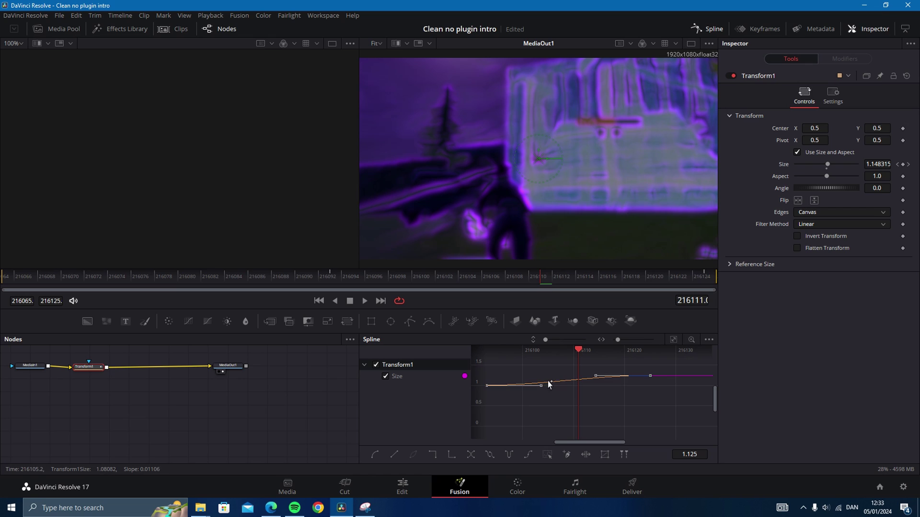
pyautogui.click(535, 386)
pyautogui.moveTo(539, 388); pyautogui.dragTo(633, 390)
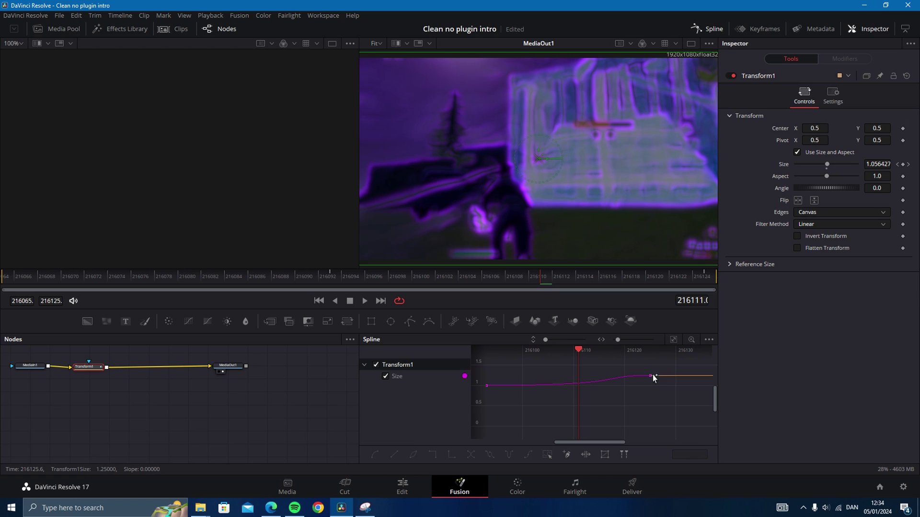
pyautogui.press('Delete')
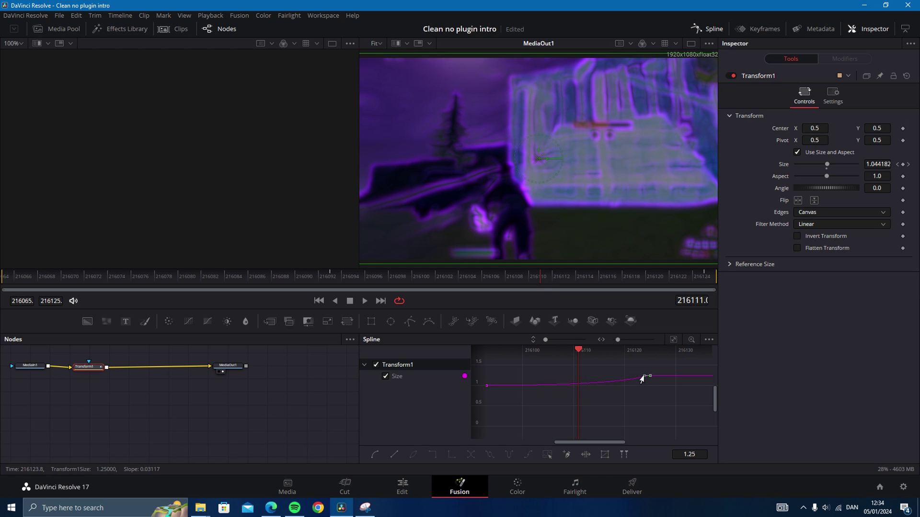
pyautogui.click(350, 276)
pyautogui.moveTo(350, 277)
pyautogui.mouseDown()
pyautogui.moveTo(552, 273)
pyautogui.moveTo(419, 273)
pyautogui.mouseUp()
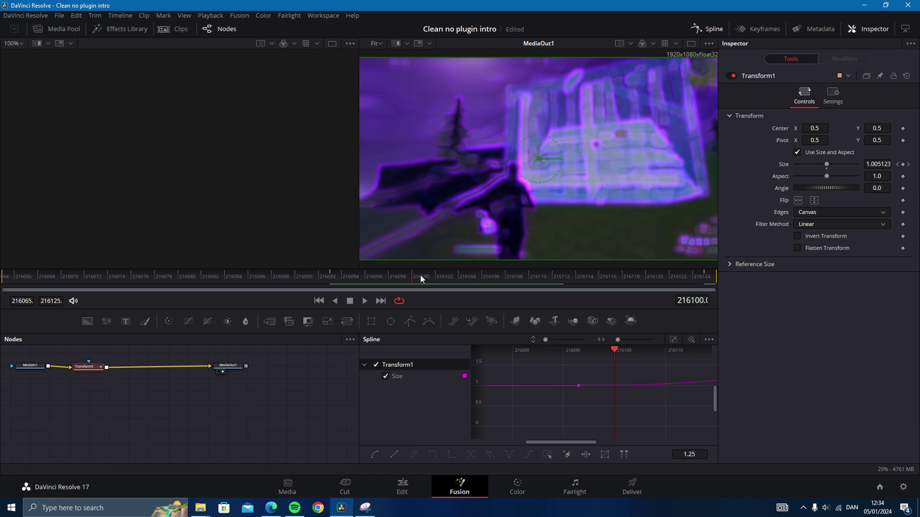
# - Back on the Edit page, shift the first gameplay clip's speed ramp point slightly later
pyautogui.click(398, 494)
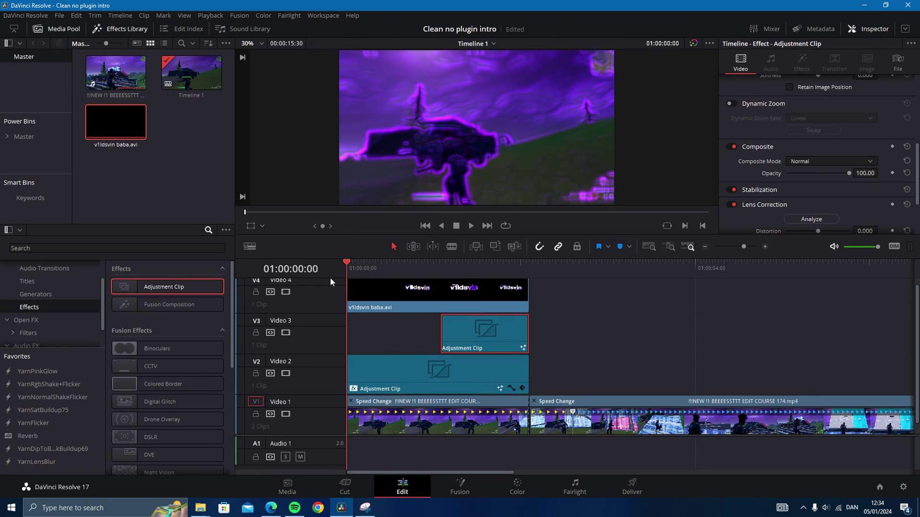
pyautogui.moveTo(348, 269)
pyautogui.mouseDown()
pyautogui.moveTo(397, 274)
pyautogui.moveTo(349, 270)
pyautogui.mouseUp()
pyautogui.scroll(-1, 350, 387)
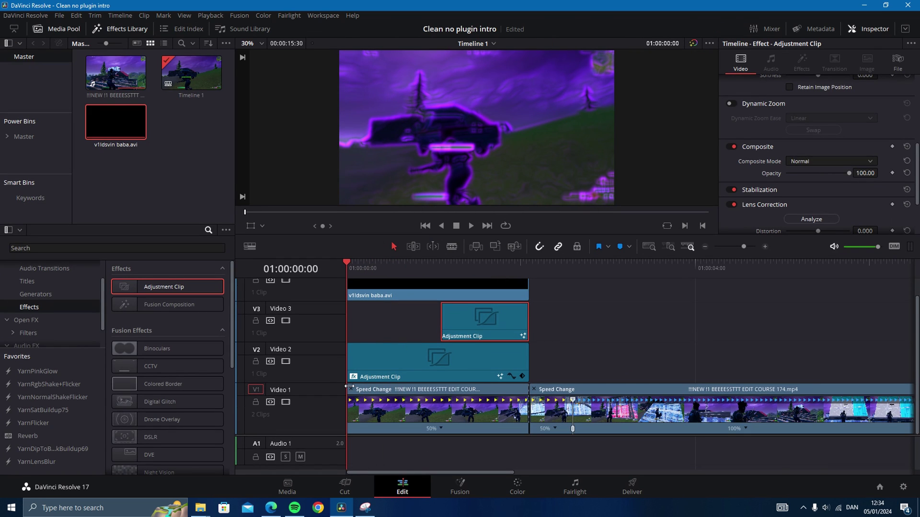
pyautogui.click(350, 393)
pyautogui.click(360, 409)
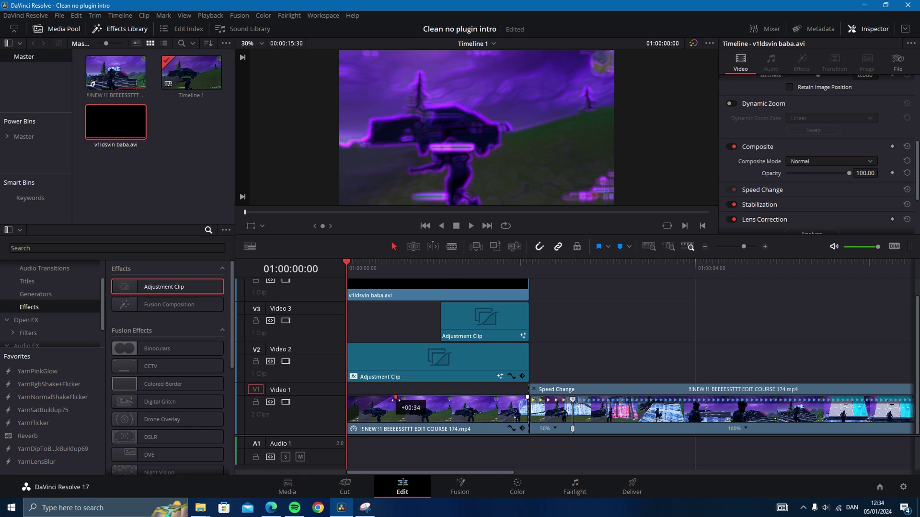
pyautogui.moveTo(426, 399); pyautogui.dragTo(433, 399)
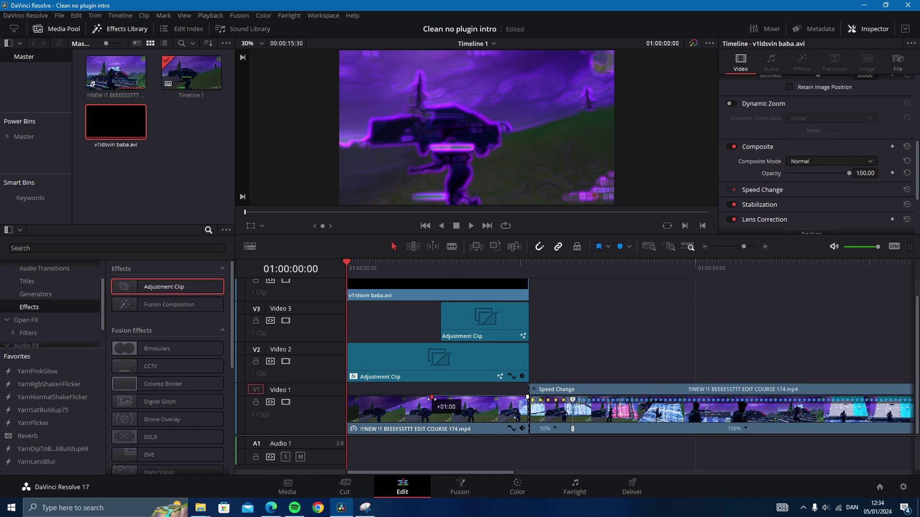
pyautogui.moveTo(349, 264); pyautogui.dragTo(528, 262)
# - Replace the old V2 adjustment clip with a new one right after the intro, opened in Fusion
pyautogui.moveTo(164, 286); pyautogui.dragTo(536, 352)
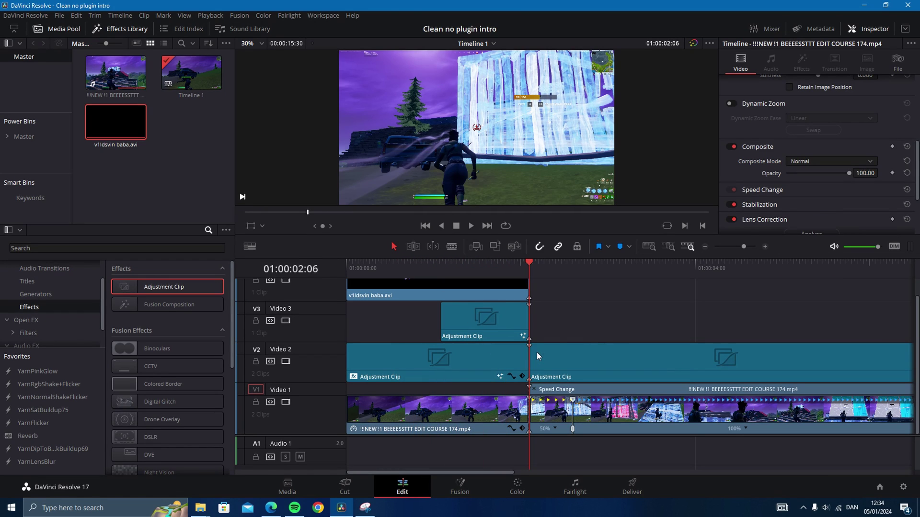
pyautogui.scroll(-3, 536, 352)
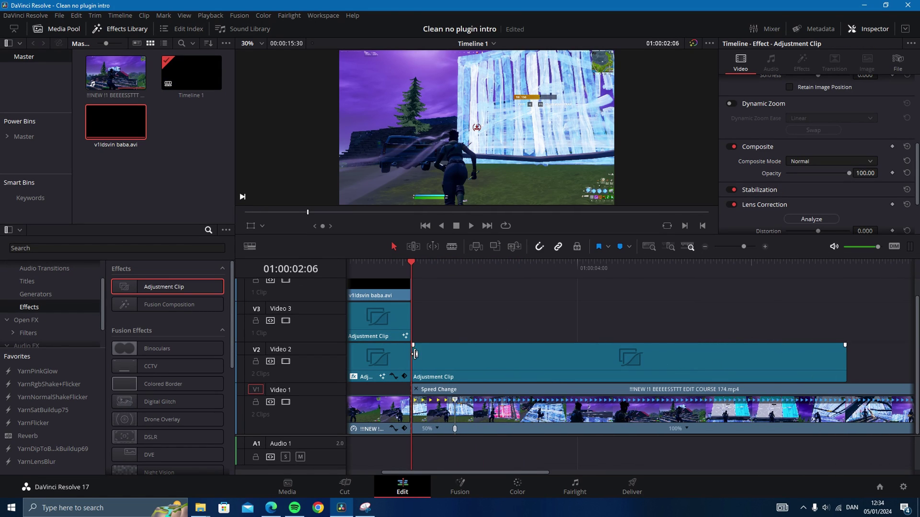
pyautogui.moveTo(417, 362); pyautogui.dragTo(521, 353)
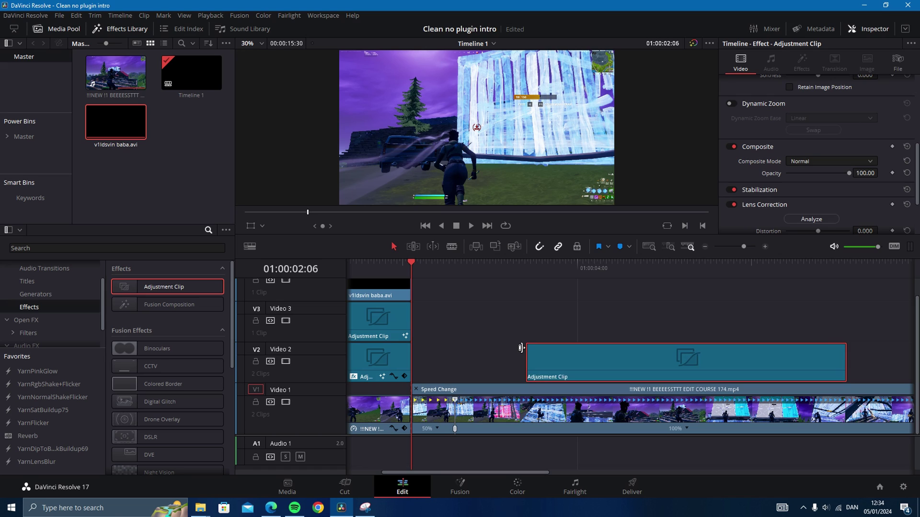
pyautogui.press('Delete')
pyautogui.moveTo(164, 287)
pyautogui.mouseDown()
pyautogui.moveTo(452, 352)
pyautogui.moveTo(452, 371)
pyautogui.moveTo(442, 370)
pyautogui.mouseUp()
pyautogui.moveTo(410, 263); pyautogui.dragTo(475, 262)
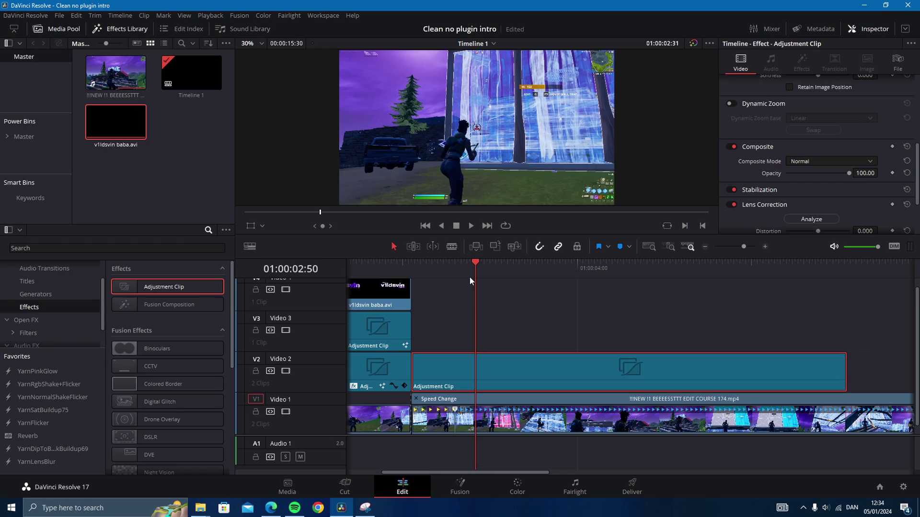
pyautogui.click(460, 487)
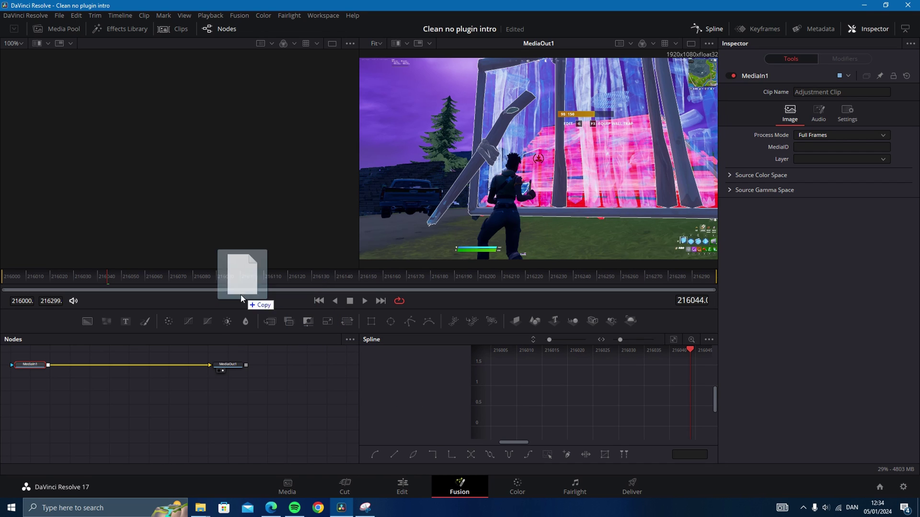
# - Drop the camera-shake and blur preset .setting into the Nodes panel and scrub to preview it
pyautogui.moveTo(241, 295); pyautogui.dragTo(143, 370)
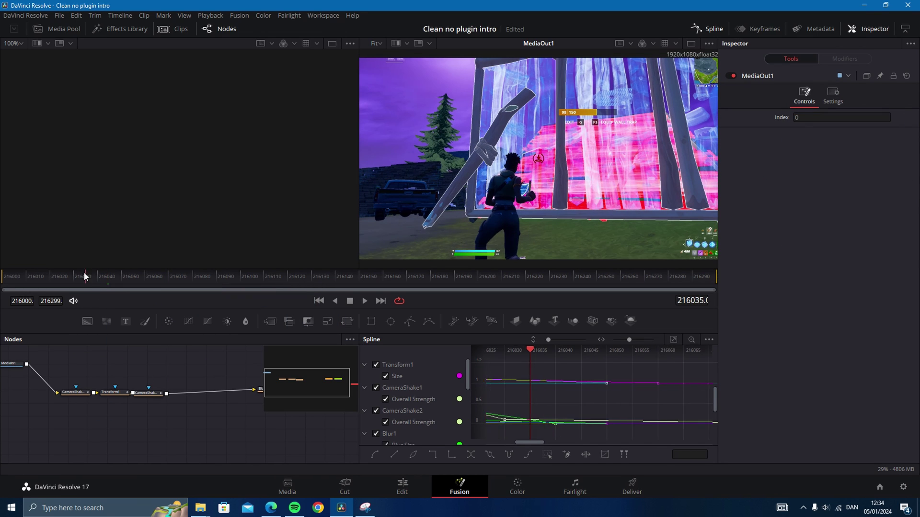
pyautogui.moveTo(690, 350); pyautogui.dragTo(491, 376)
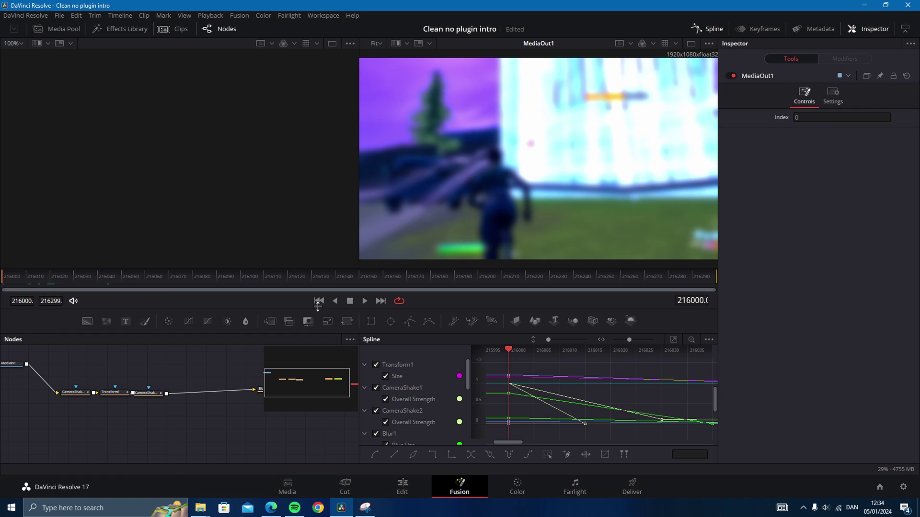
pyautogui.moveTo(29, 279); pyautogui.dragTo(105, 273)
# - In the Keyframes panel, expand every preset tool's tracks and inspect CameraShake2
pyautogui.click(701, 28)
pyautogui.click(759, 28)
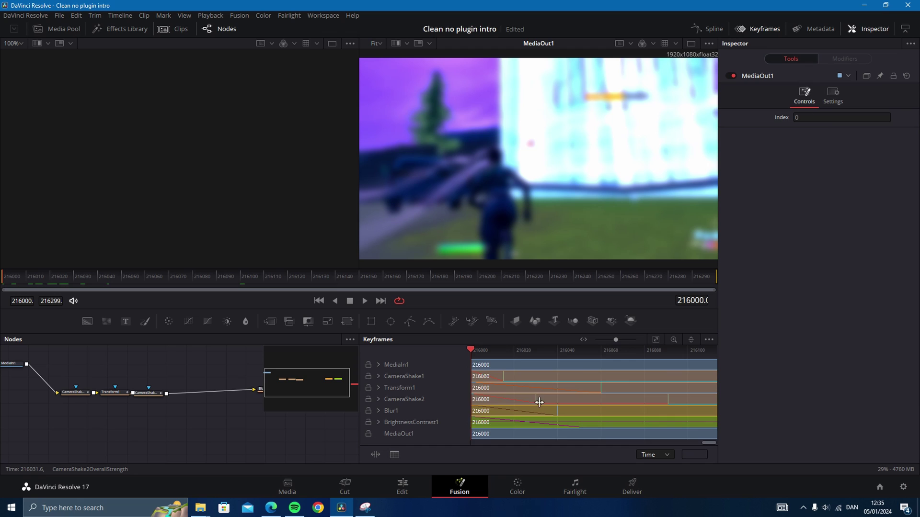
pyautogui.scroll(-5, 518, 397)
pyautogui.scroll(-5, 518, 397)
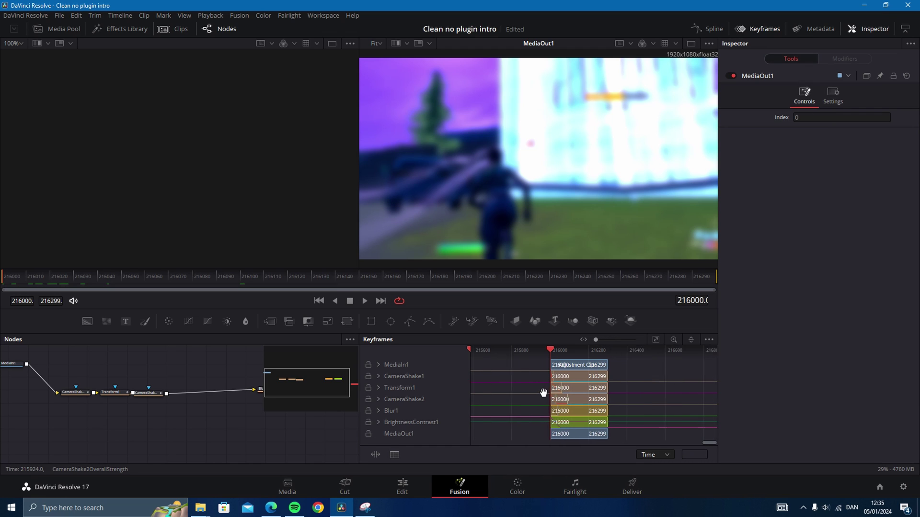
pyautogui.scroll(-3, 518, 397)
pyautogui.scroll(-3, 518, 393)
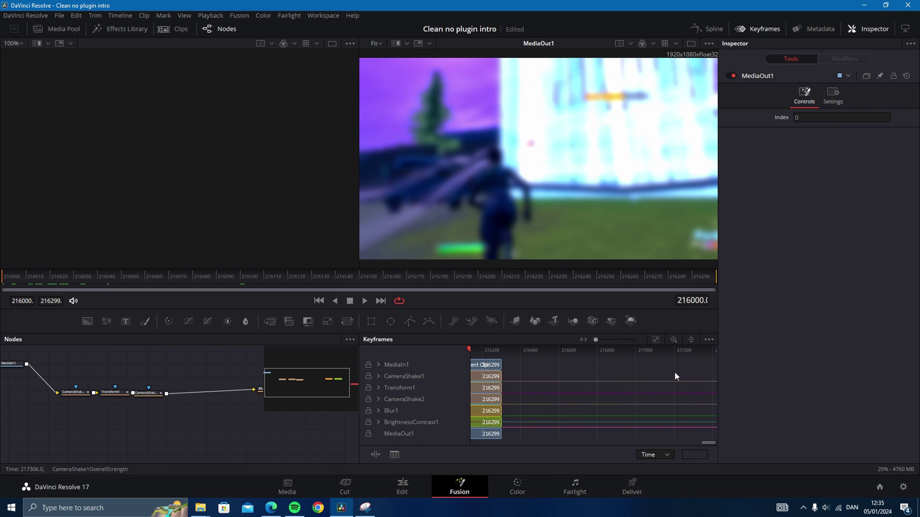
pyautogui.scroll(3, 647, 374)
pyautogui.click(379, 365)
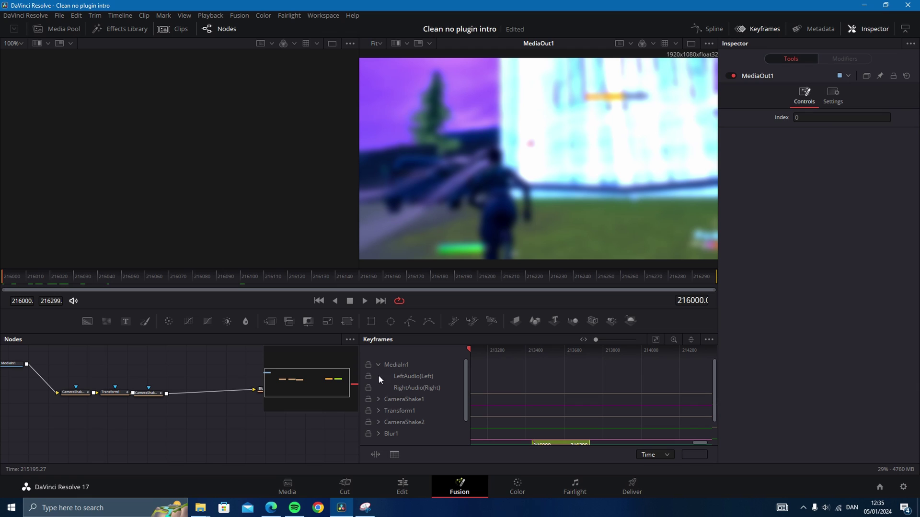
pyautogui.click(377, 401)
pyautogui.click(378, 402)
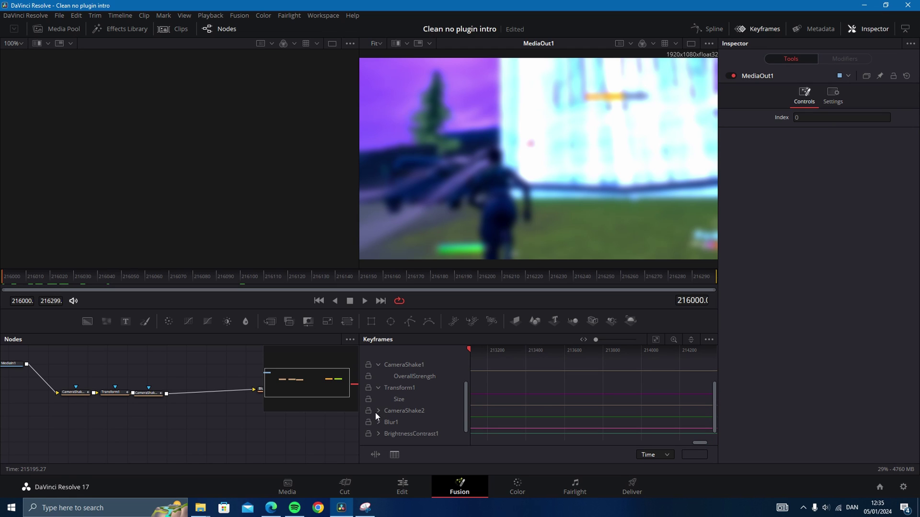
pyautogui.click(378, 422)
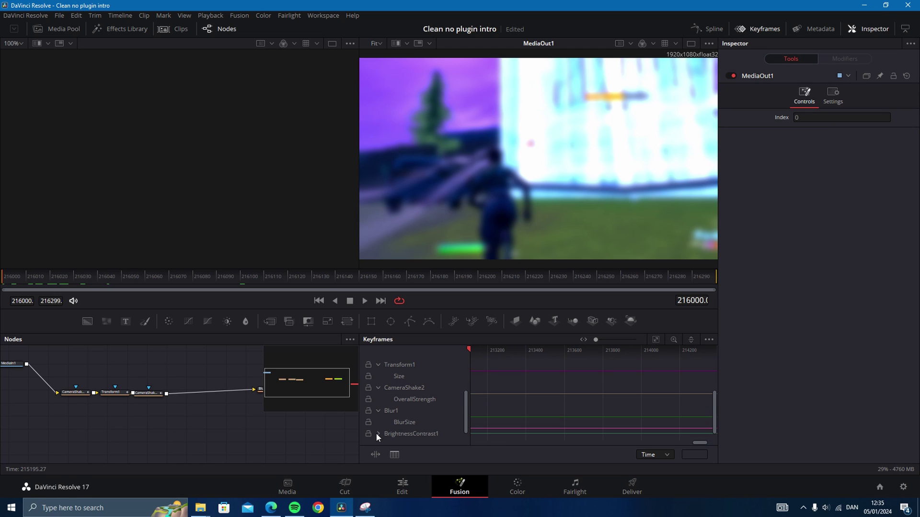
pyautogui.click(376, 433)
pyautogui.scroll(-5, 535, 404)
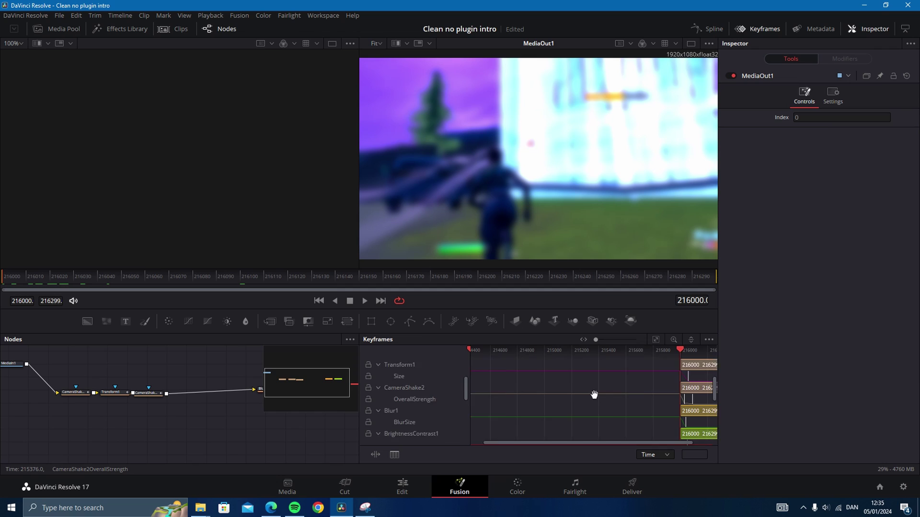
pyautogui.click(596, 397)
pyautogui.scroll(3, 590, 386)
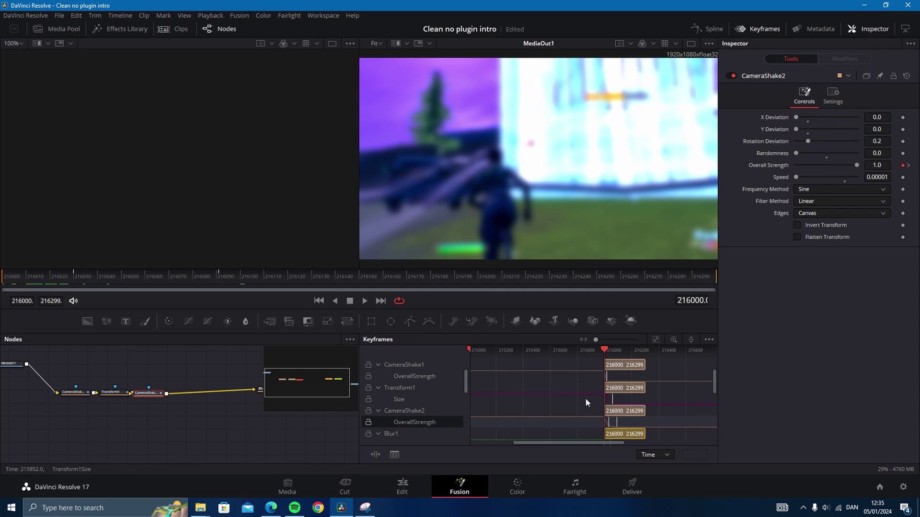
pyautogui.scroll(-4, 589, 374)
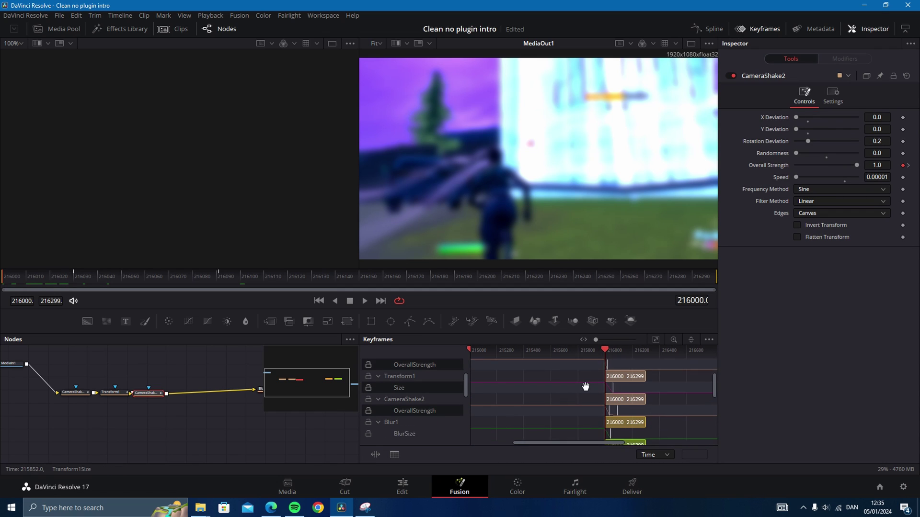
pyautogui.scroll(-1, 589, 374)
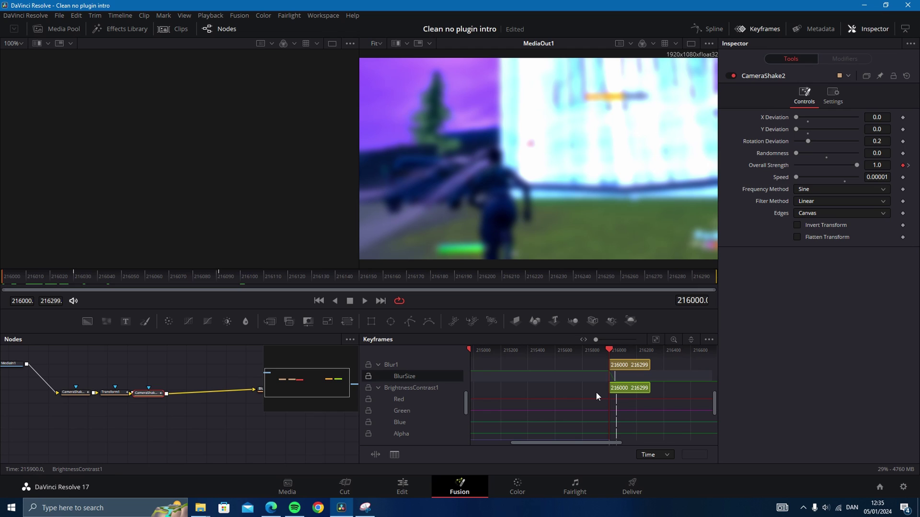
pyautogui.scroll(2, 598, 400)
pyautogui.moveTo(595, 444); pyautogui.dragTo(603, 439)
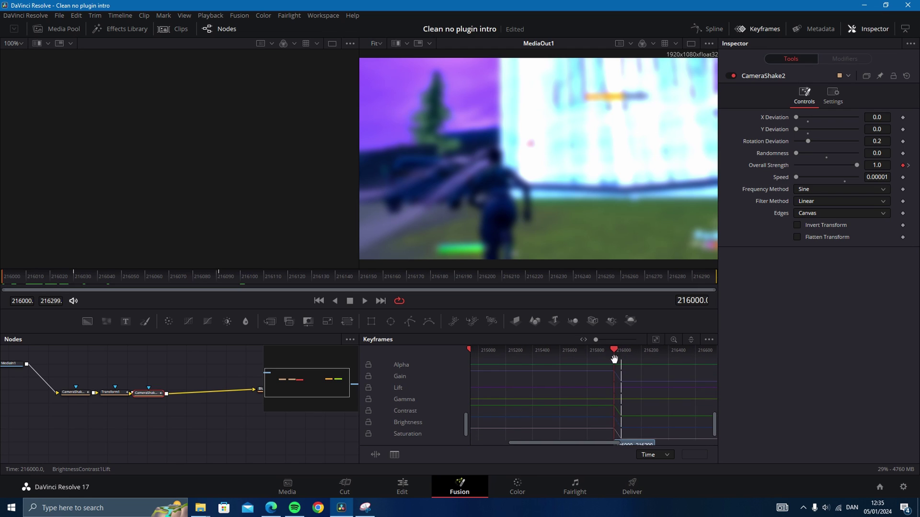
pyautogui.scroll(-3, 604, 403)
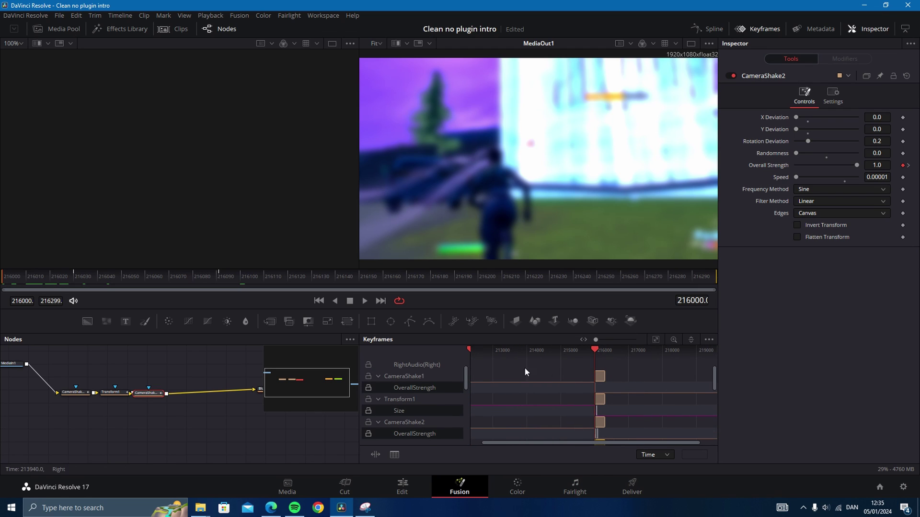
pyautogui.scroll(5, 597, 377)
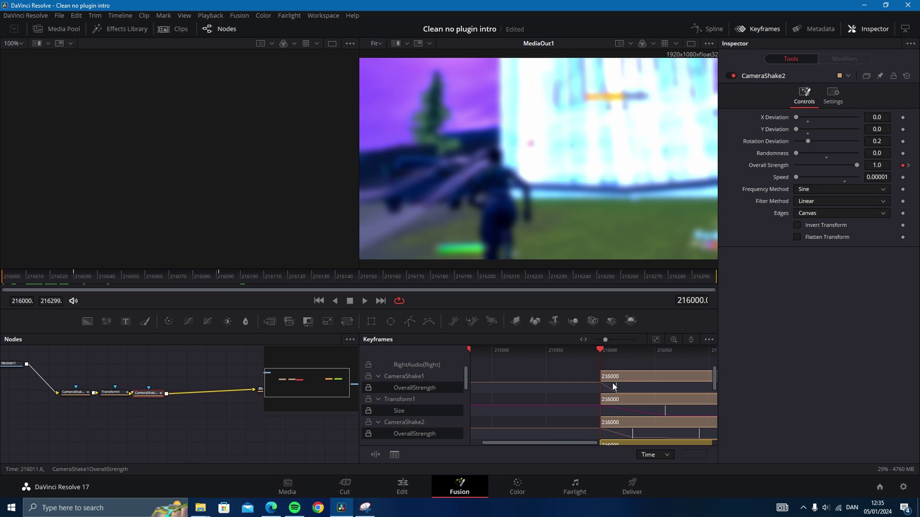
pyautogui.scroll(-2, 601, 375)
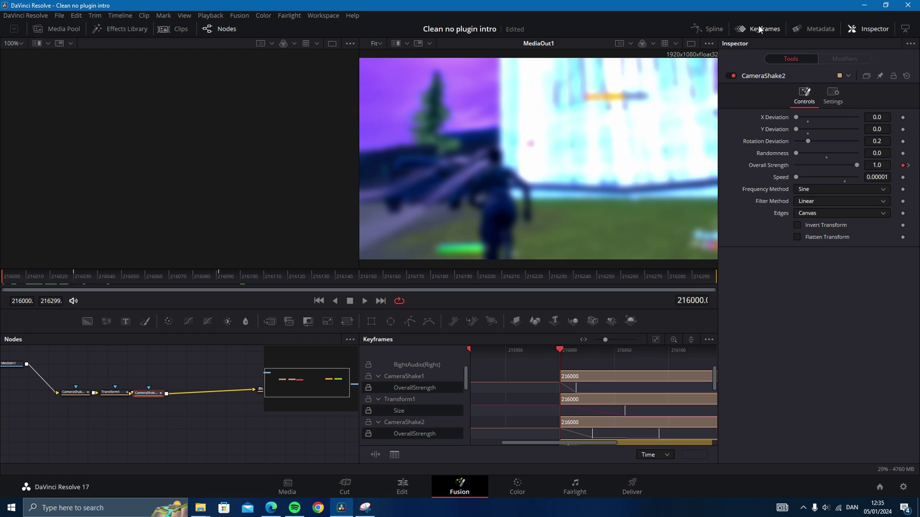
# - Return to the Edit page and play the timeline from the start
pyautogui.hotkey('shift', '4')
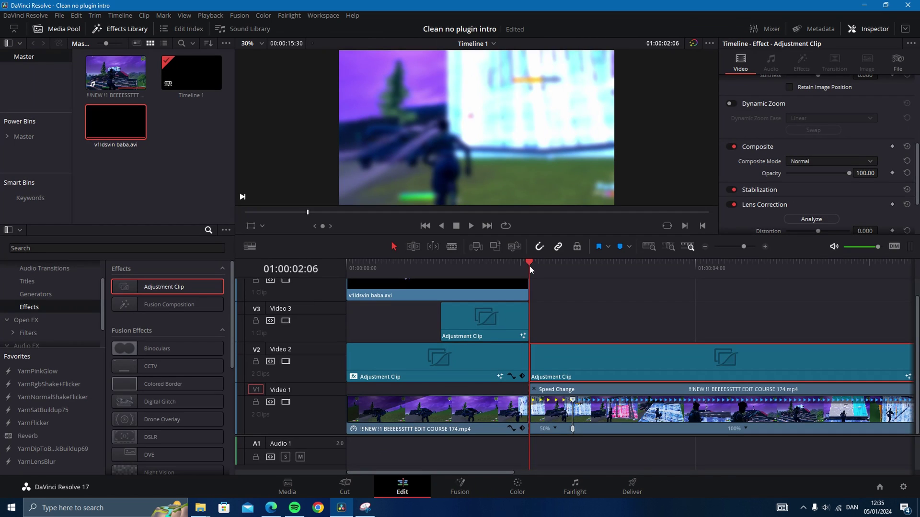
pyautogui.moveTo(529, 267); pyautogui.dragTo(535, 283)
pyautogui.press('Home')
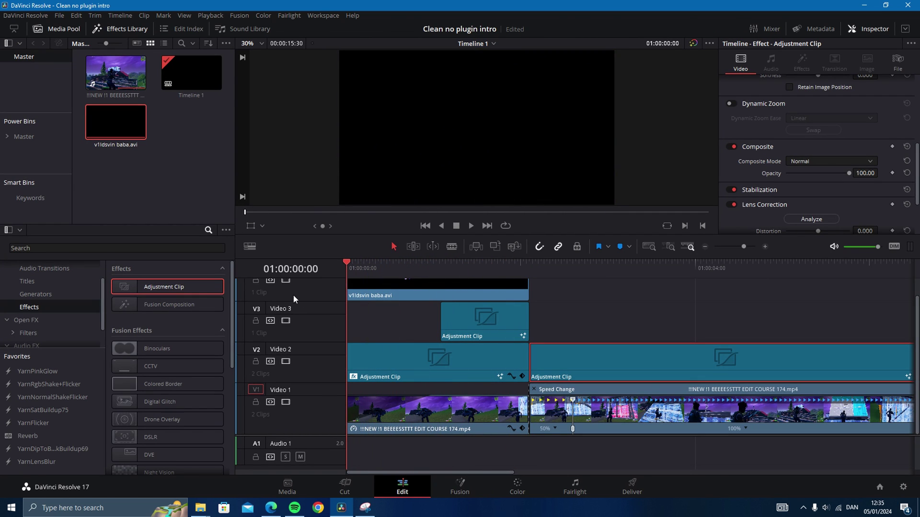
pyautogui.click(606, 308)
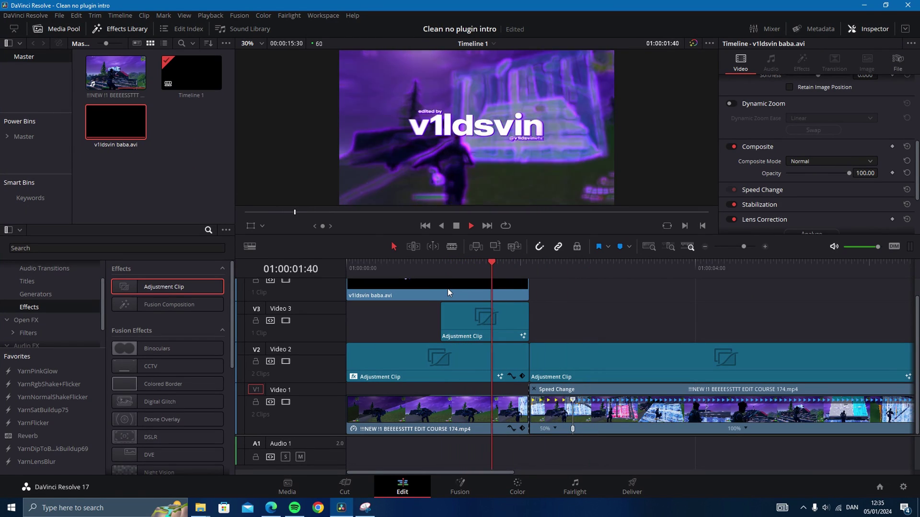
pyautogui.click(448, 271)
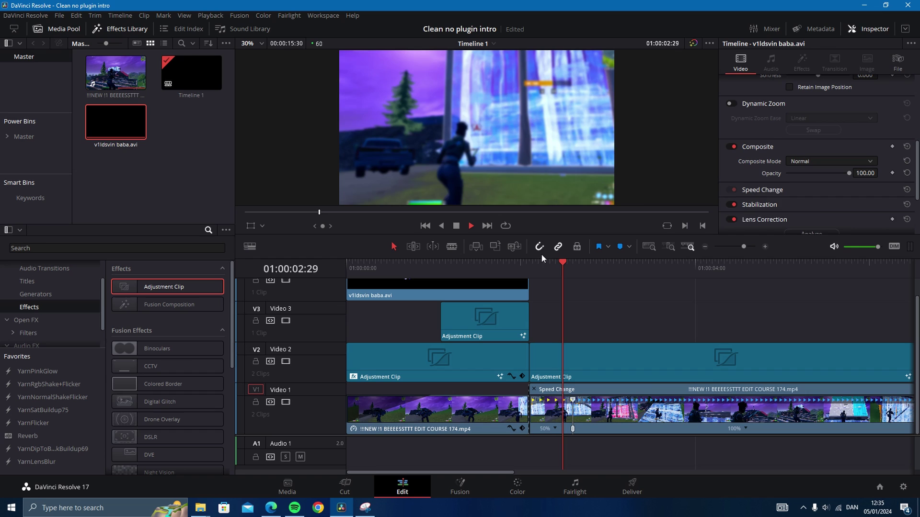
# - Scrub from the name intro forward into the shaken, blurred montage and back
pyautogui.moveTo(560, 268)
pyautogui.mouseDown()
pyautogui.moveTo(337, 274)
pyautogui.moveTo(421, 270)
pyautogui.mouseUp()
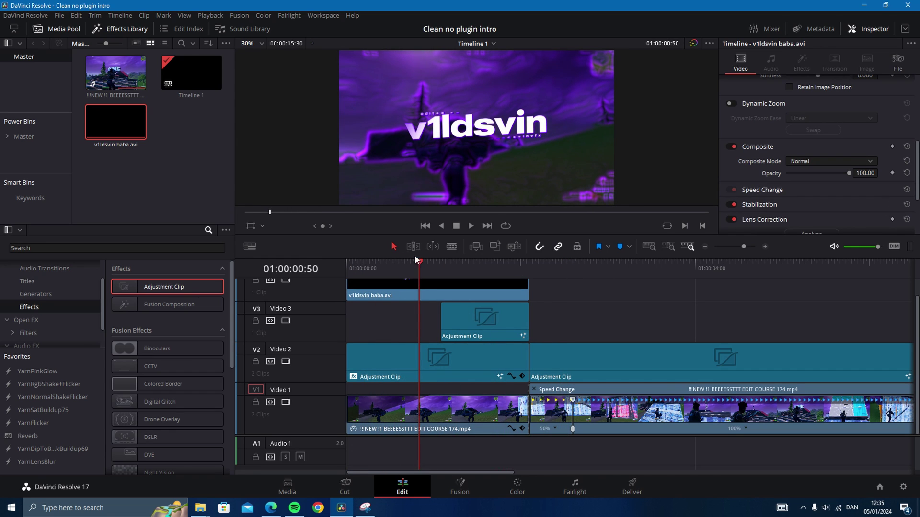
pyautogui.moveTo(417, 260); pyautogui.dragTo(428, 263)
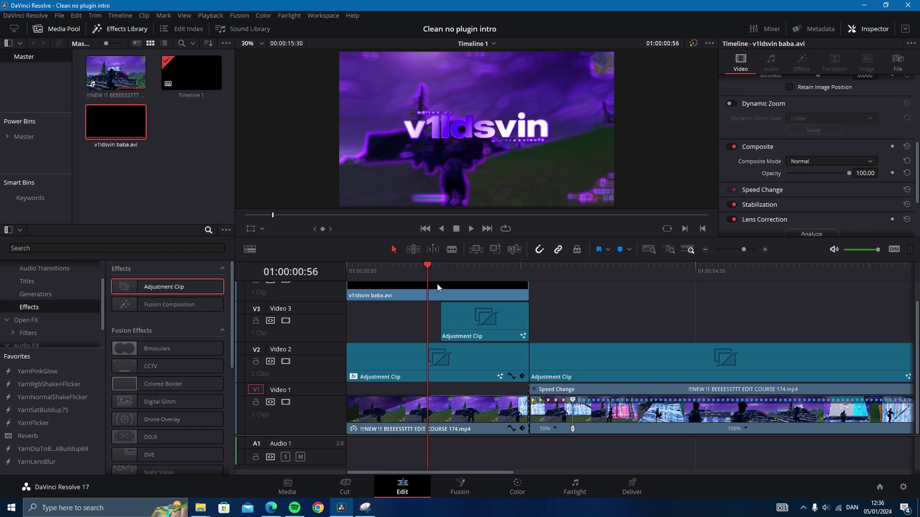
pyautogui.moveTo(427, 268); pyautogui.dragTo(571, 271)
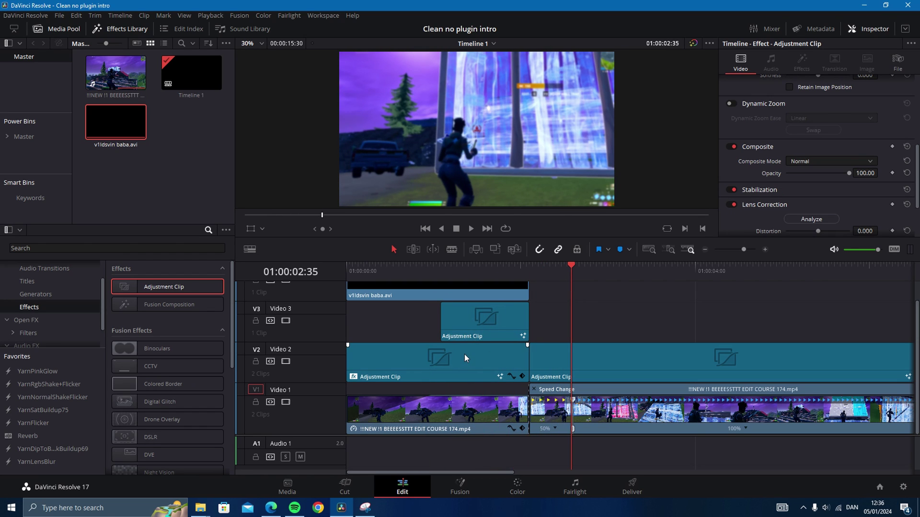
pyautogui.moveTo(575, 268)
pyautogui.mouseDown()
pyautogui.moveTo(538, 268)
pyautogui.moveTo(553, 271)
pyautogui.mouseUp()
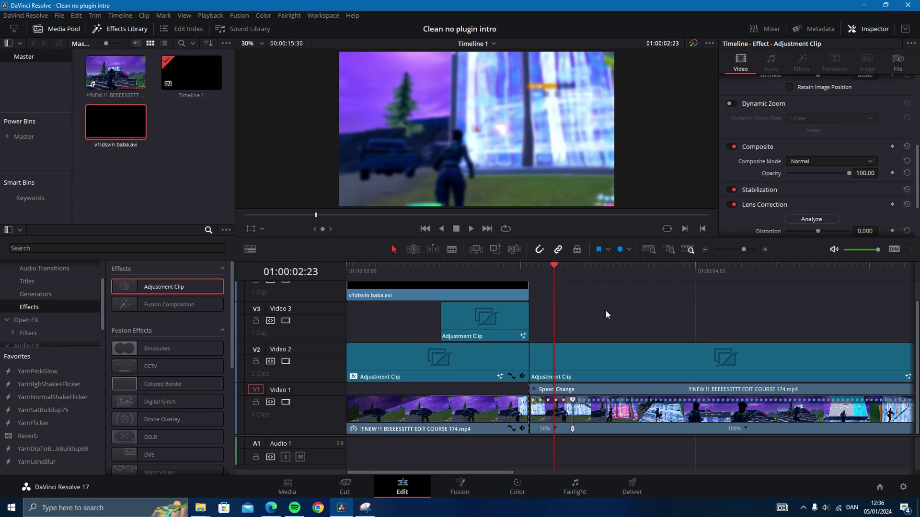